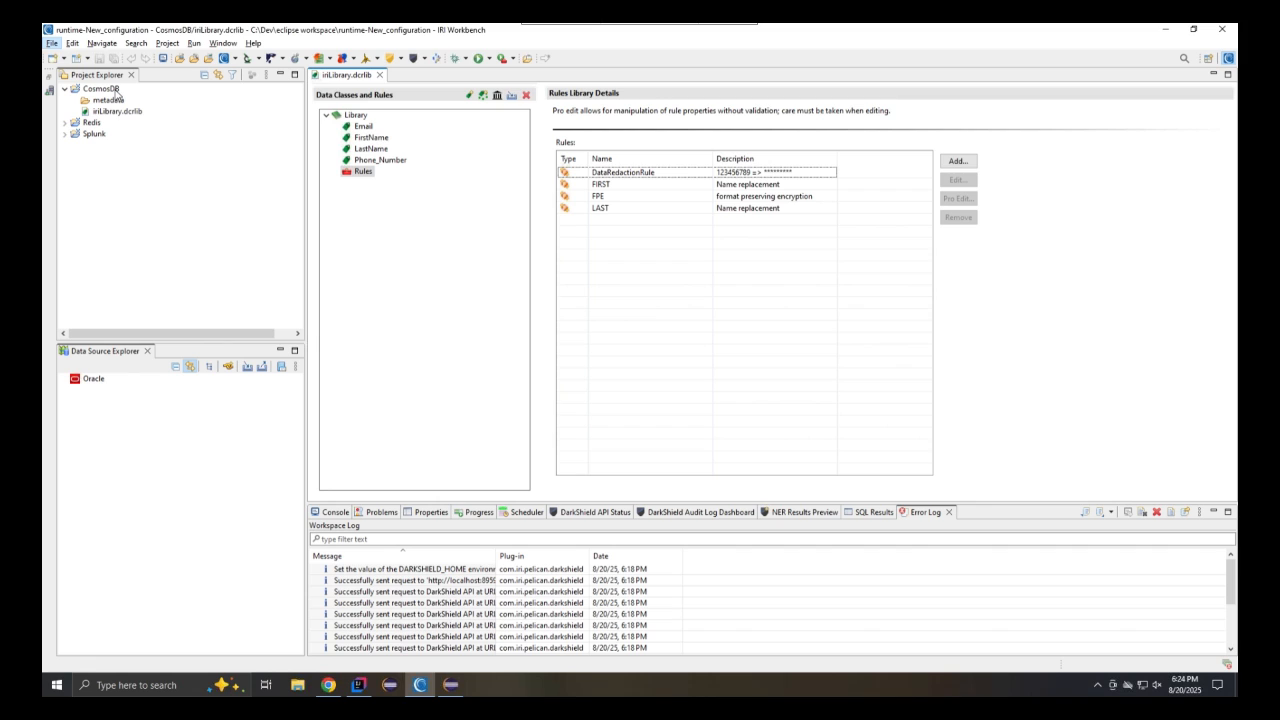
Inspect the original Doctor and Patient items of the HealthCare database in Azure Cosmos DB Data Explorer
click(115, 90)
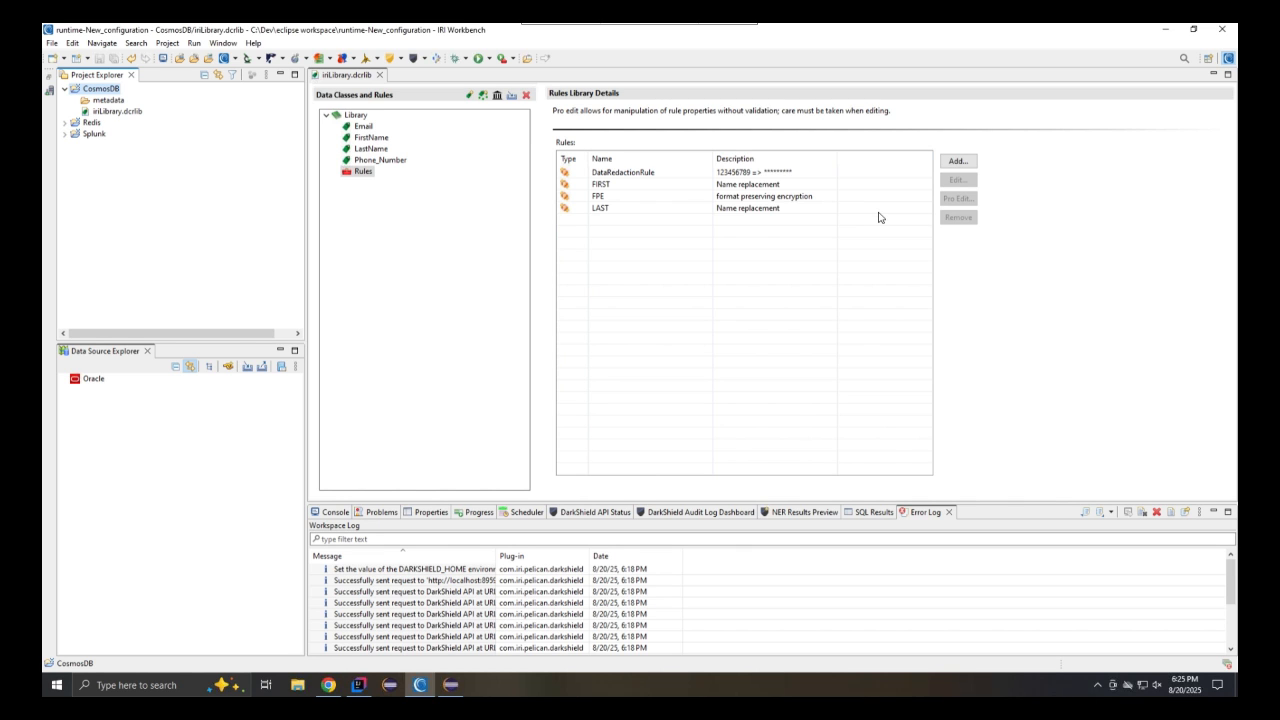
click(328, 685)
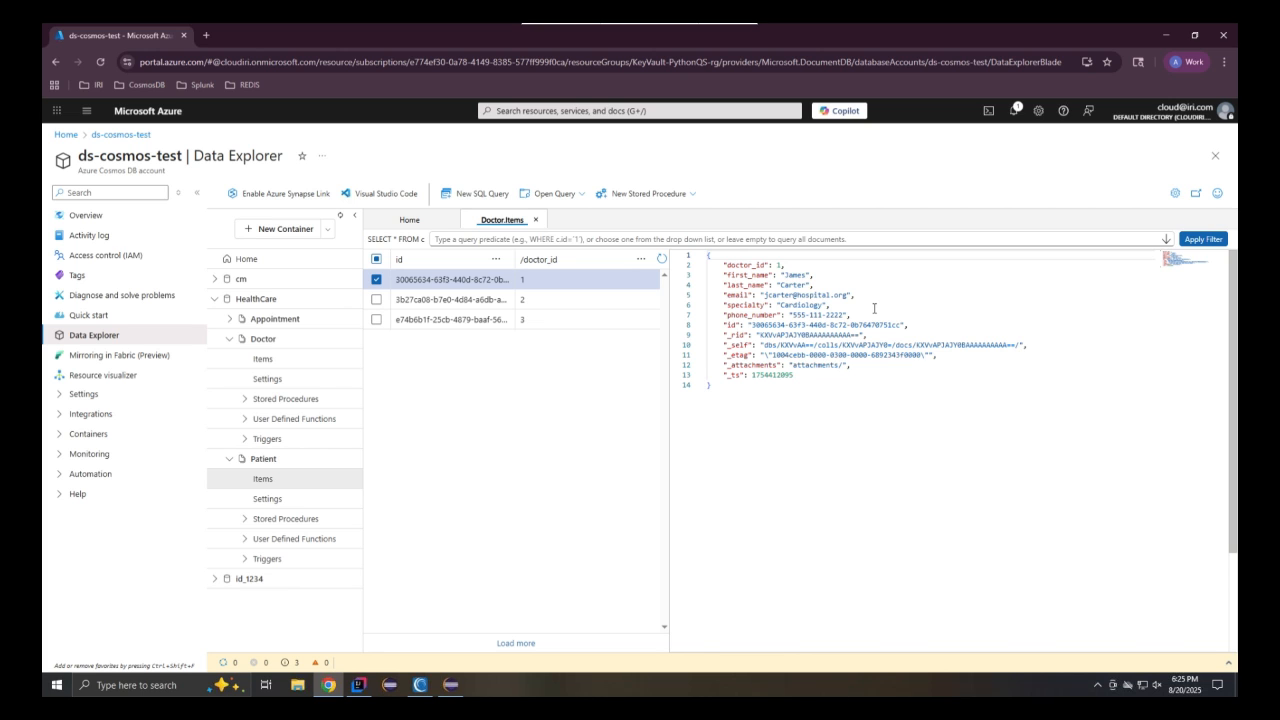
click(278, 480)
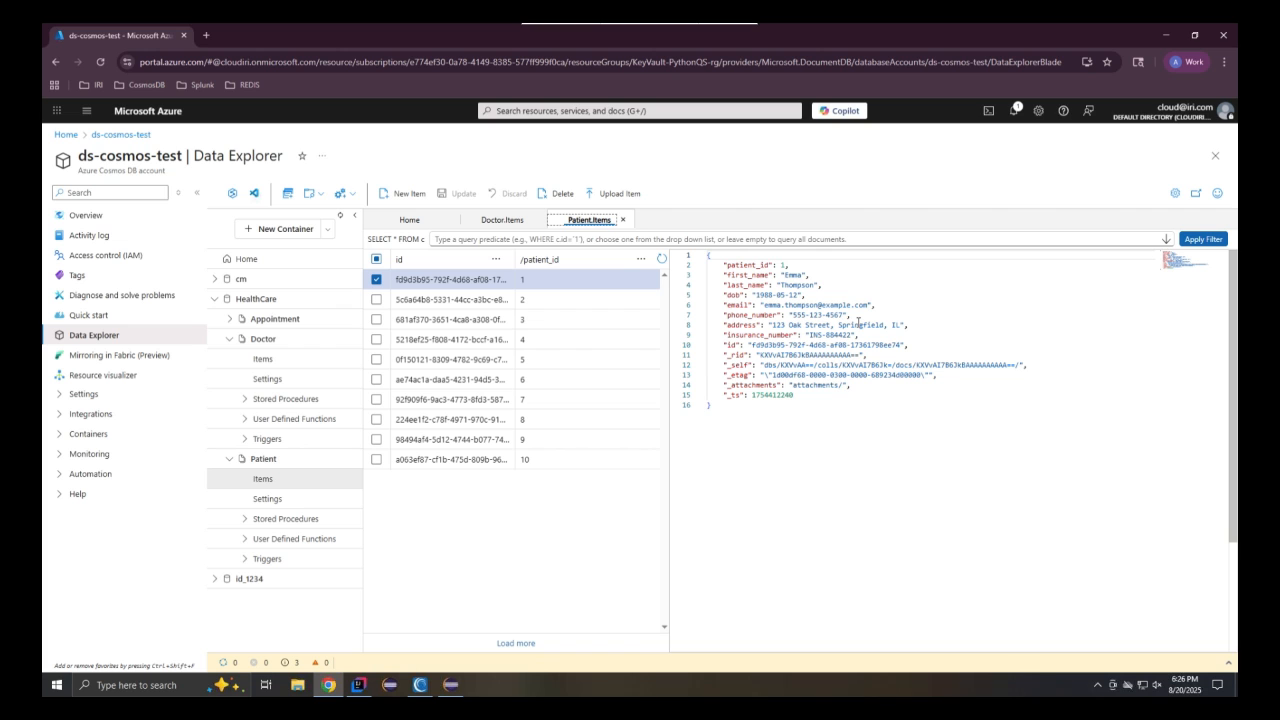
click(420, 685)
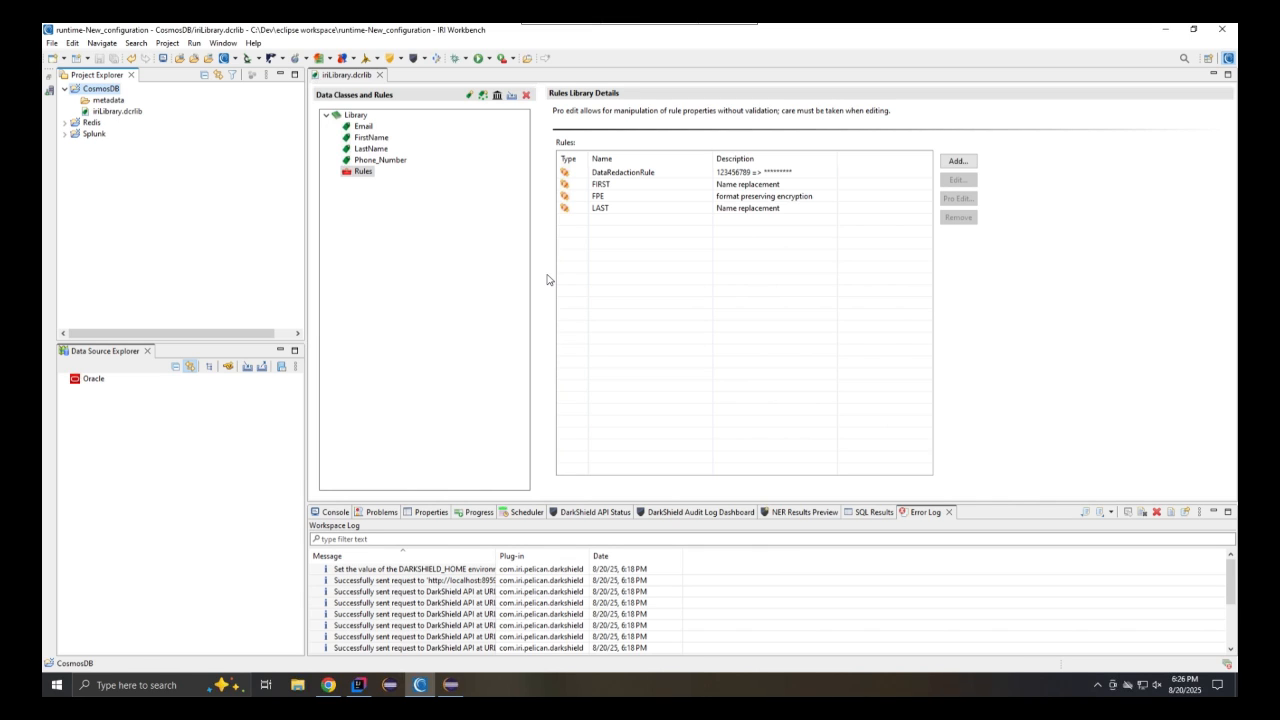
Start a new NoSQL DB Search/Masking job named new_nosql_job, keeping all data classes and their assigned masking rules
click(424, 59)
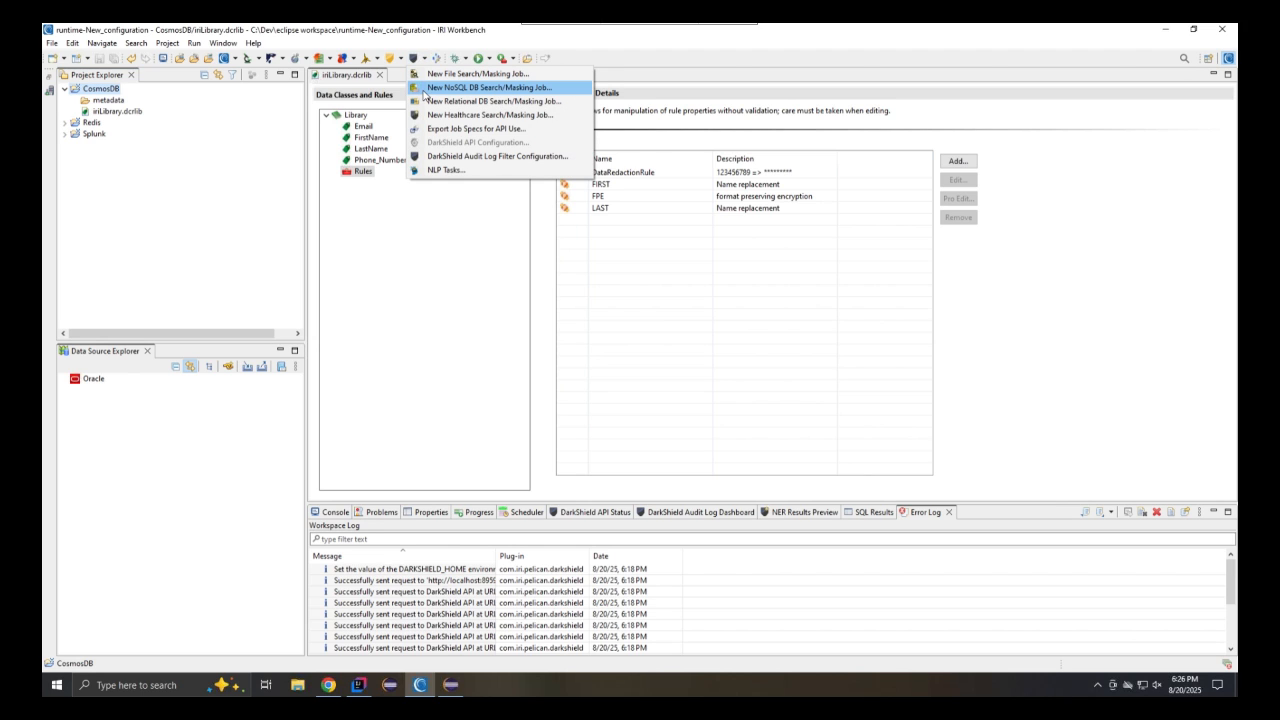
click(582, 88)
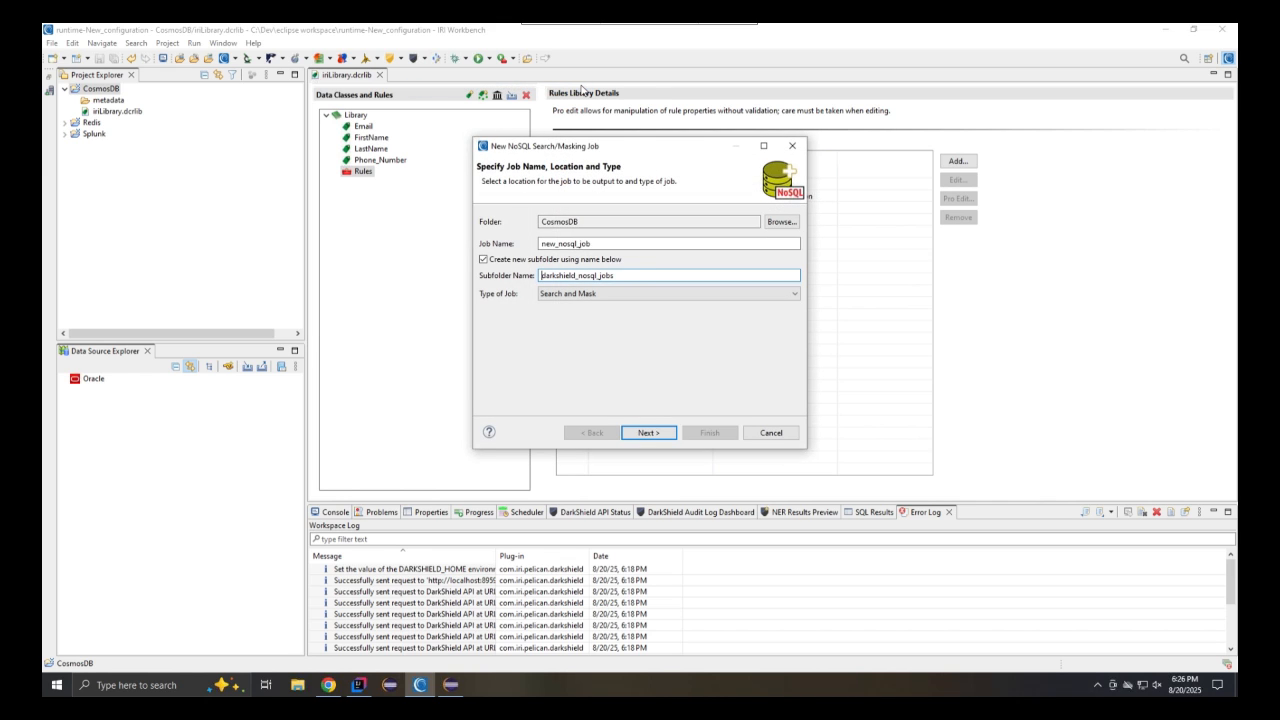
click(666, 439)
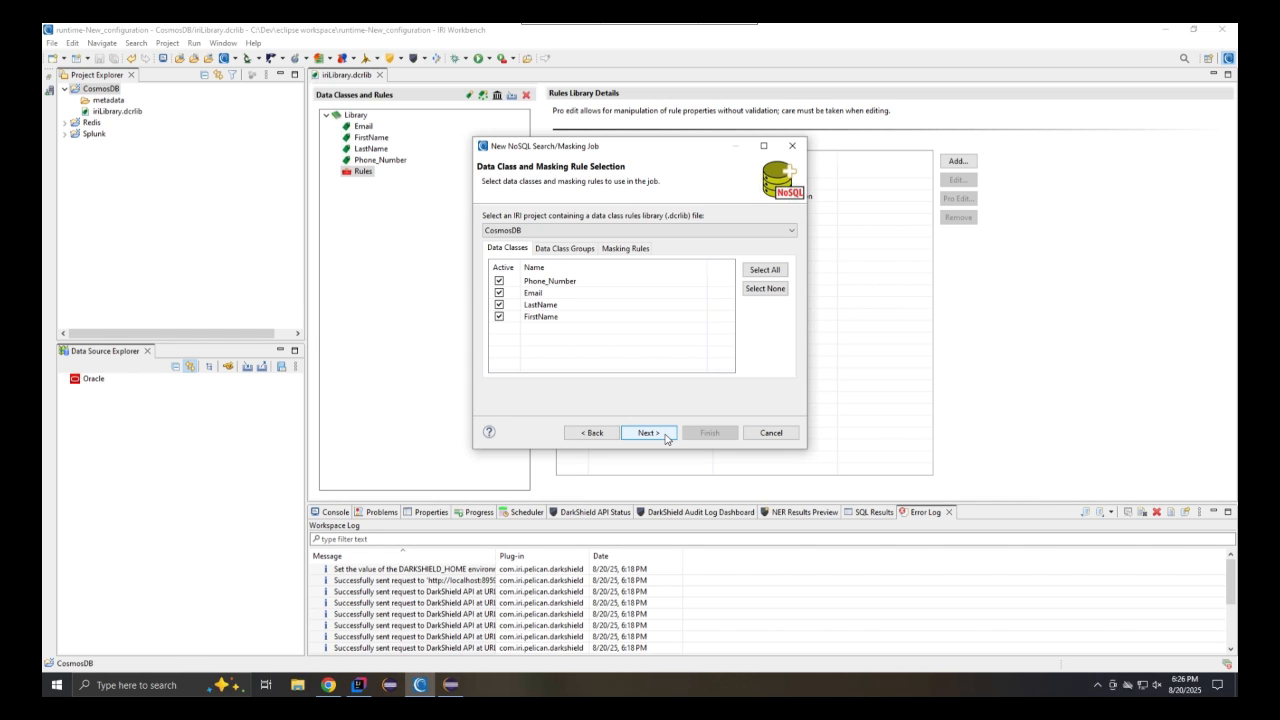
click(666, 439)
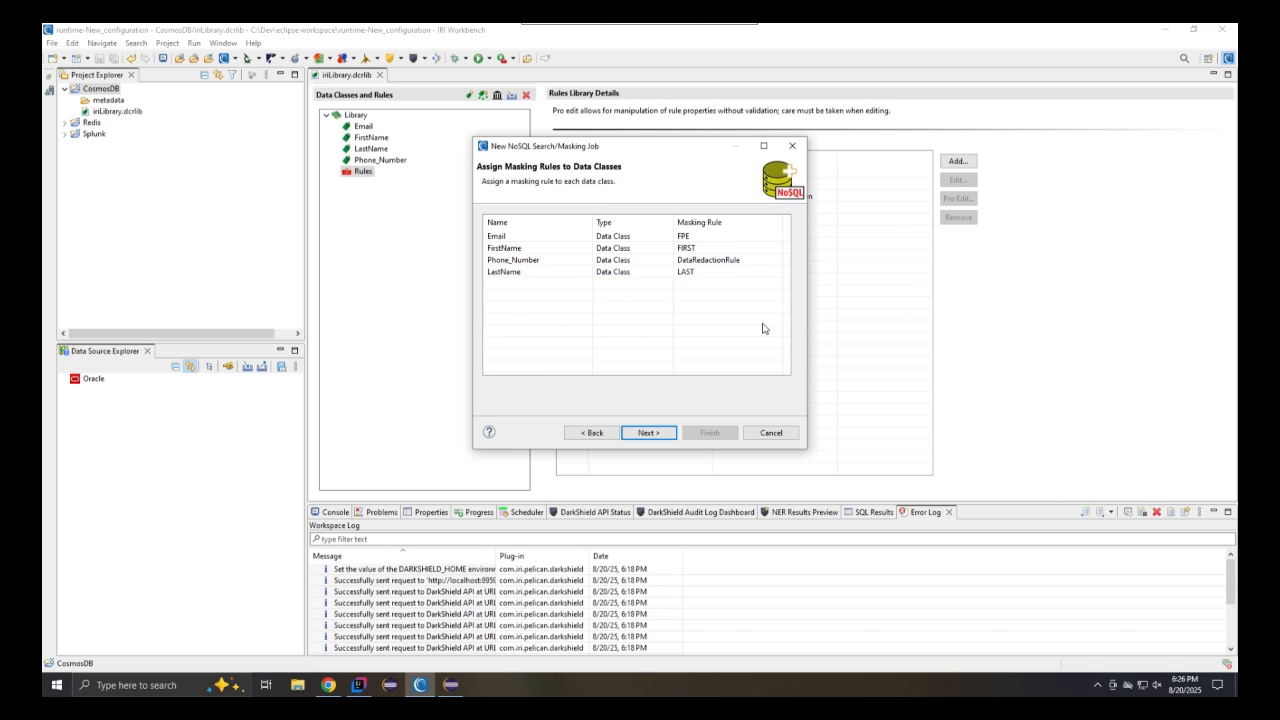
click(650, 433)
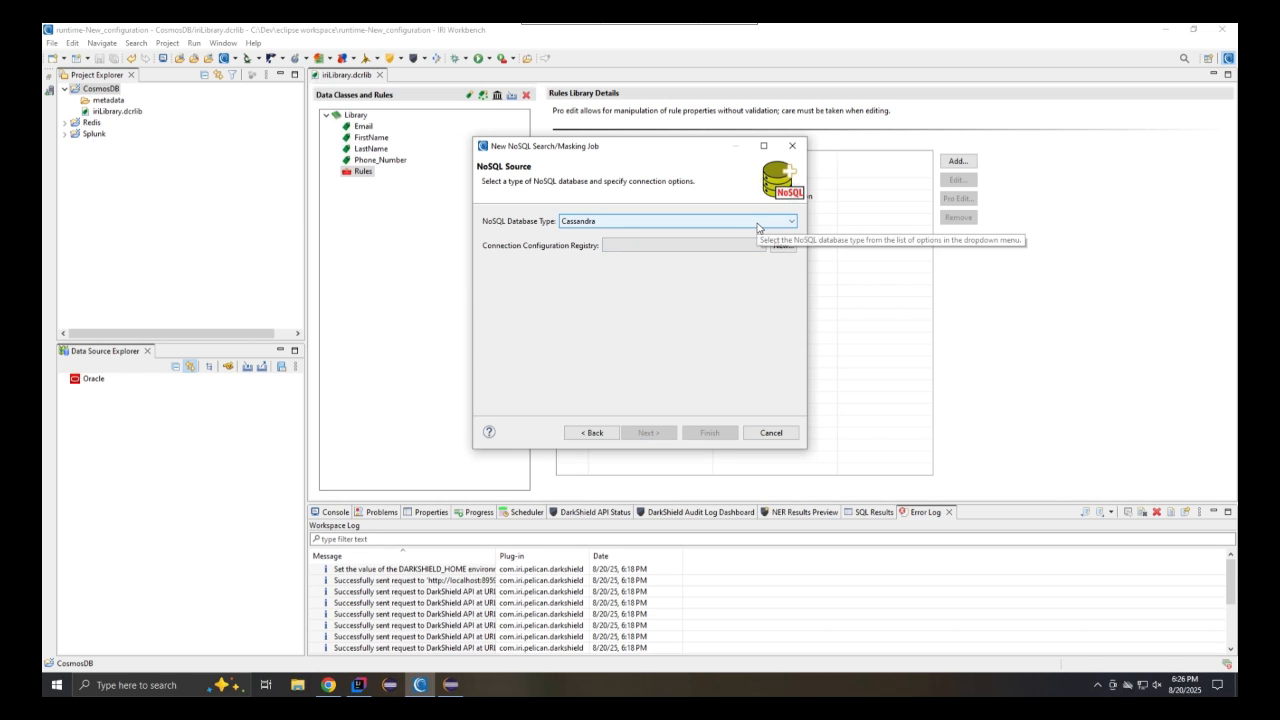
Set the job's NoSQL source to CosmosDB using the CosmosDB_src connection configuration
click(757, 226)
click(699, 281)
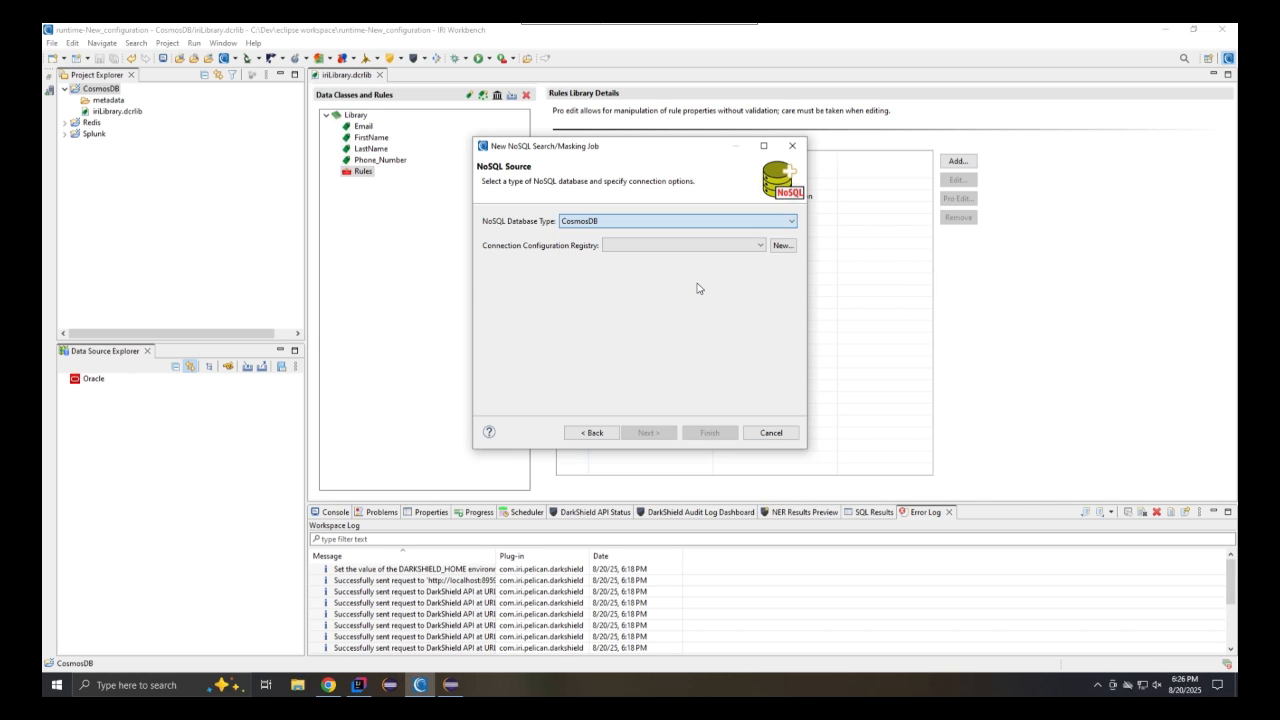
click(782, 246)
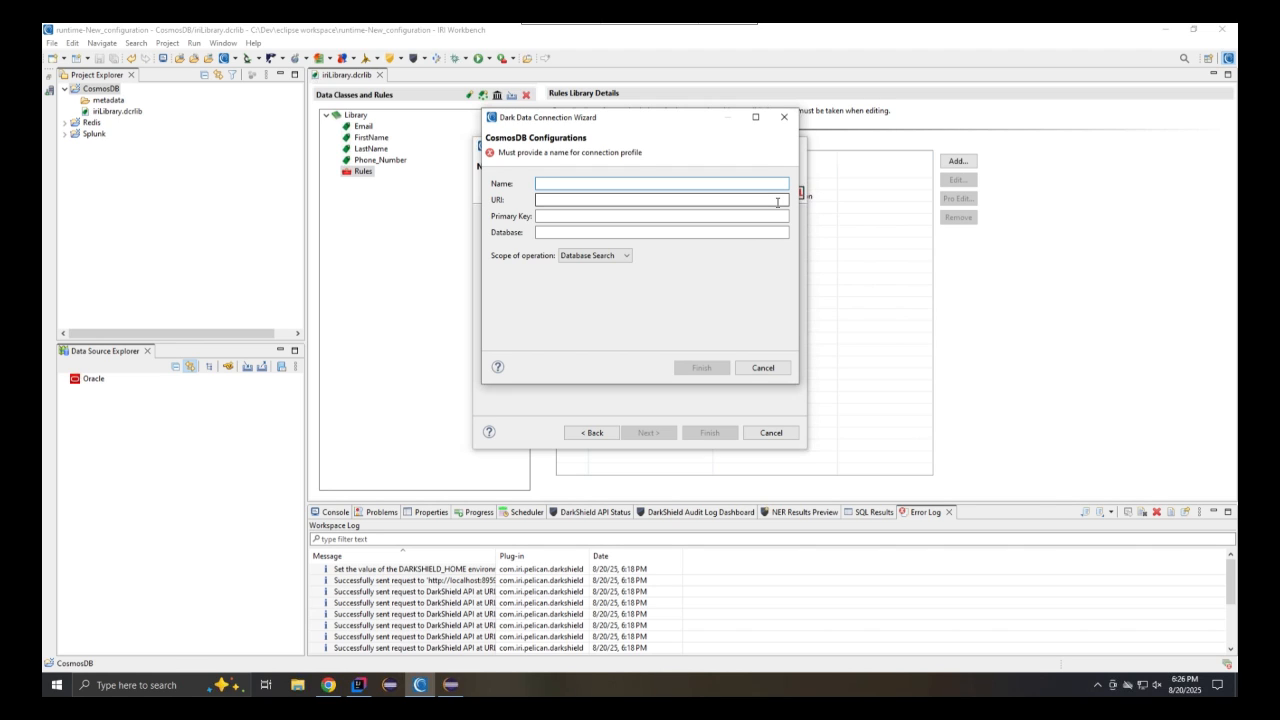
click(760, 368)
click(735, 247)
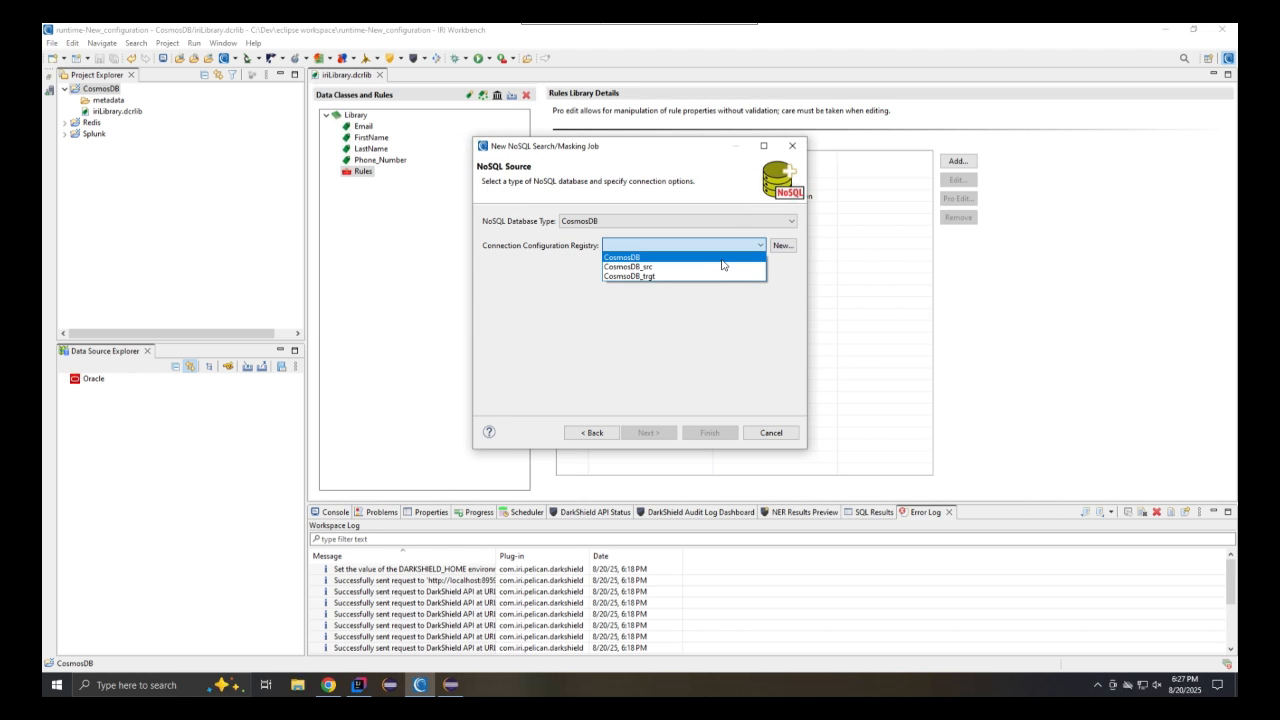
click(718, 267)
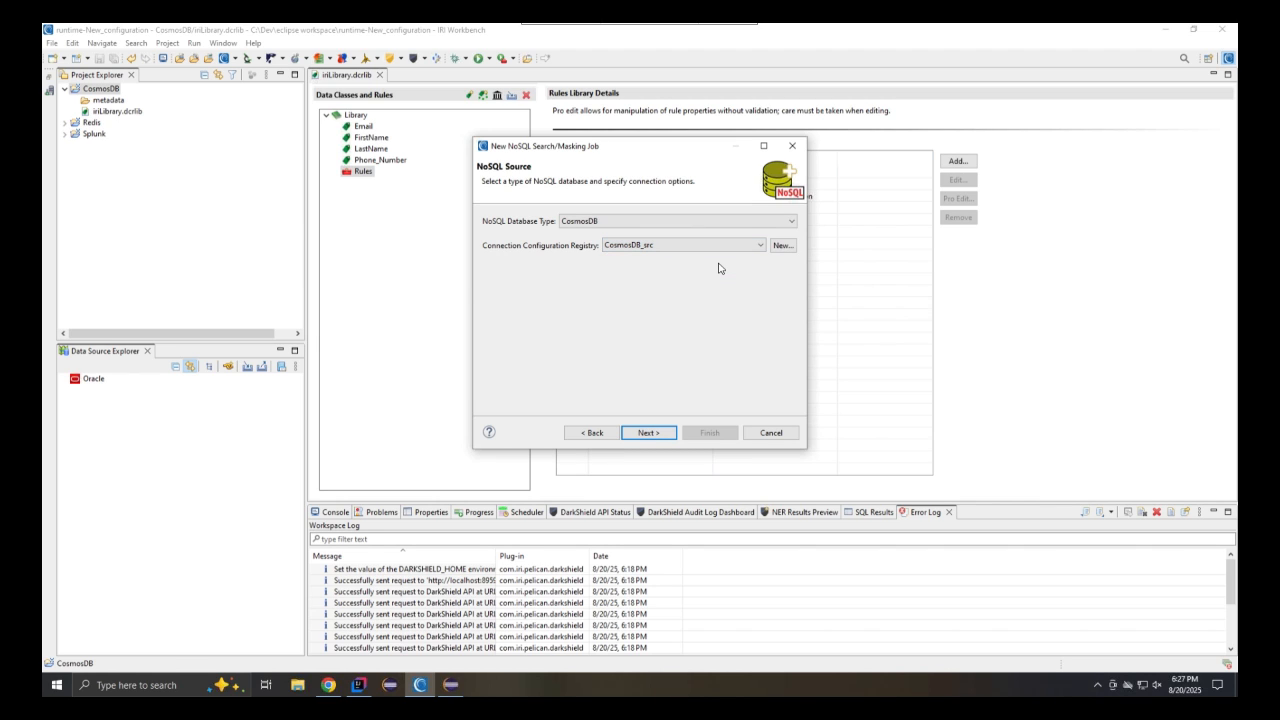
click(648, 432)
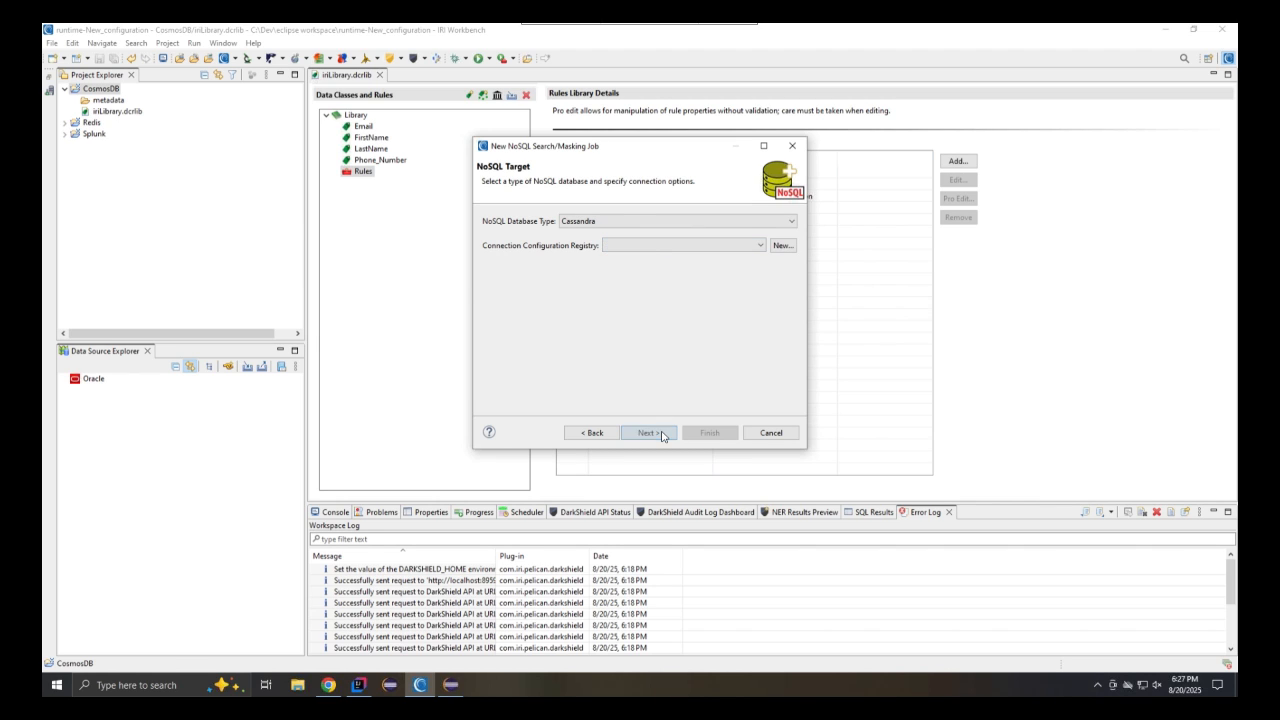
Set the NoSQL target to CosmosDB using the CosmosDB_trgt connection configuration and finish the job wizard
click(738, 221)
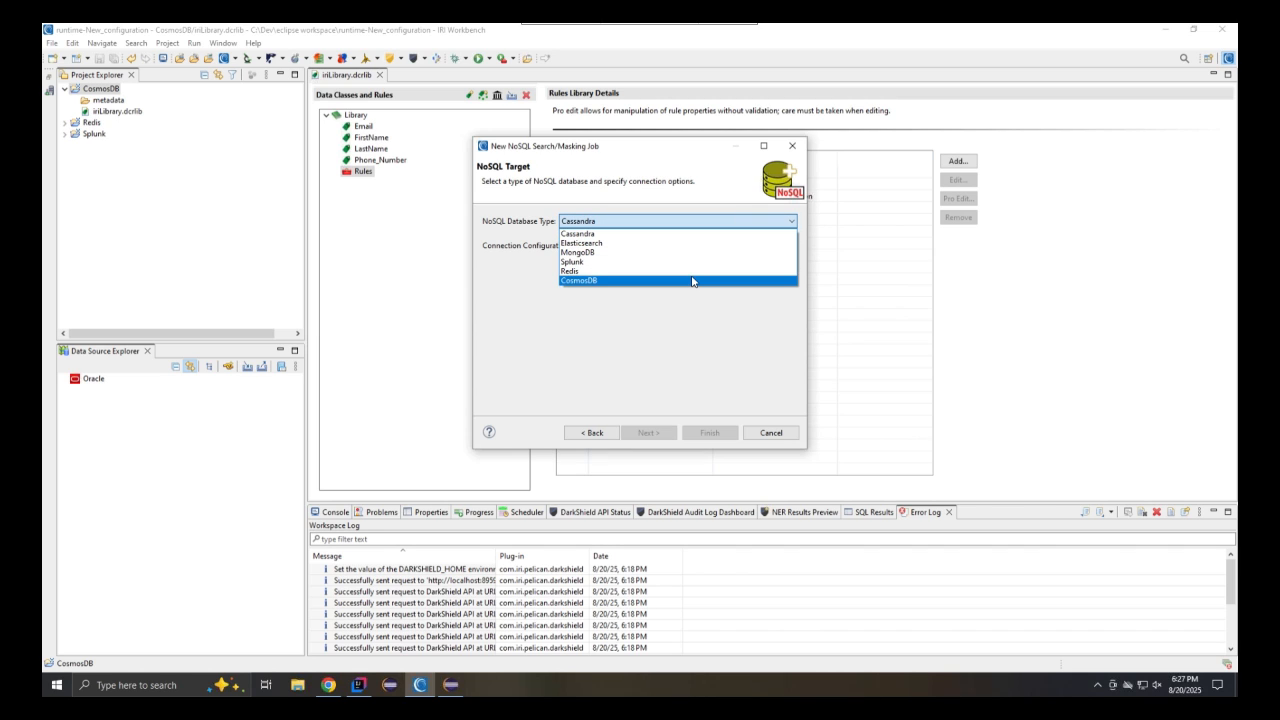
click(692, 280)
click(745, 246)
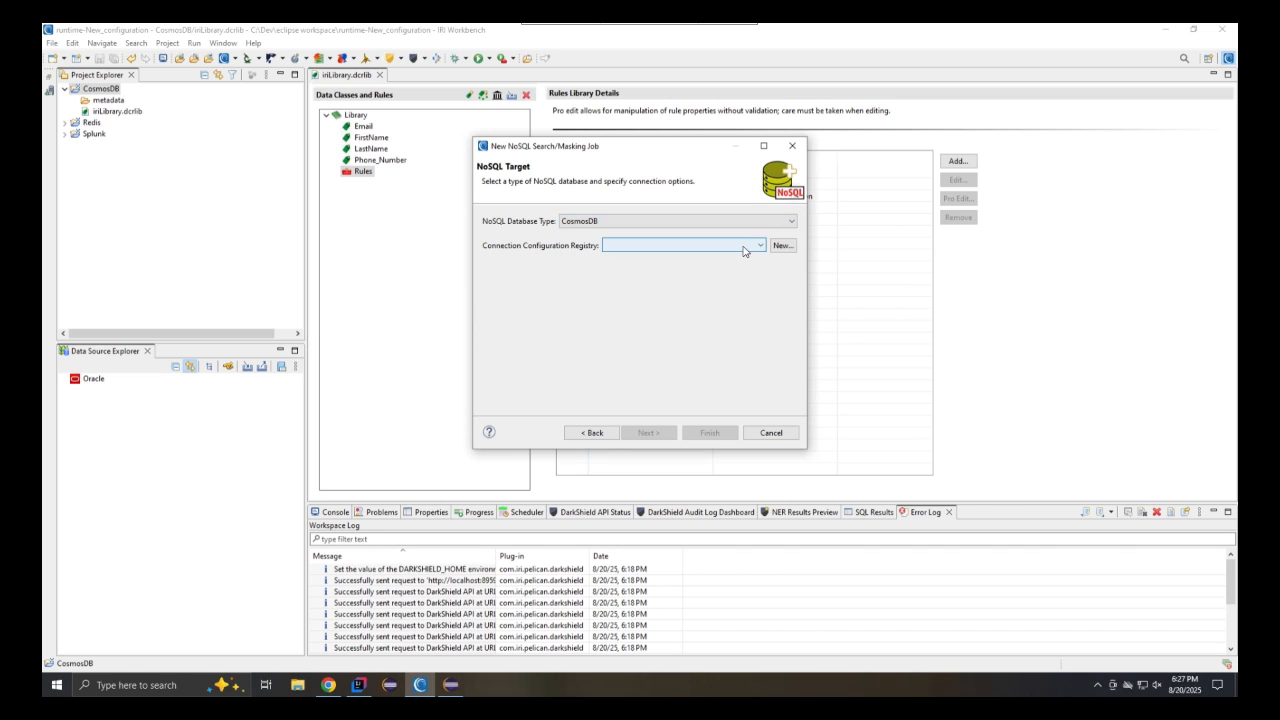
click(719, 276)
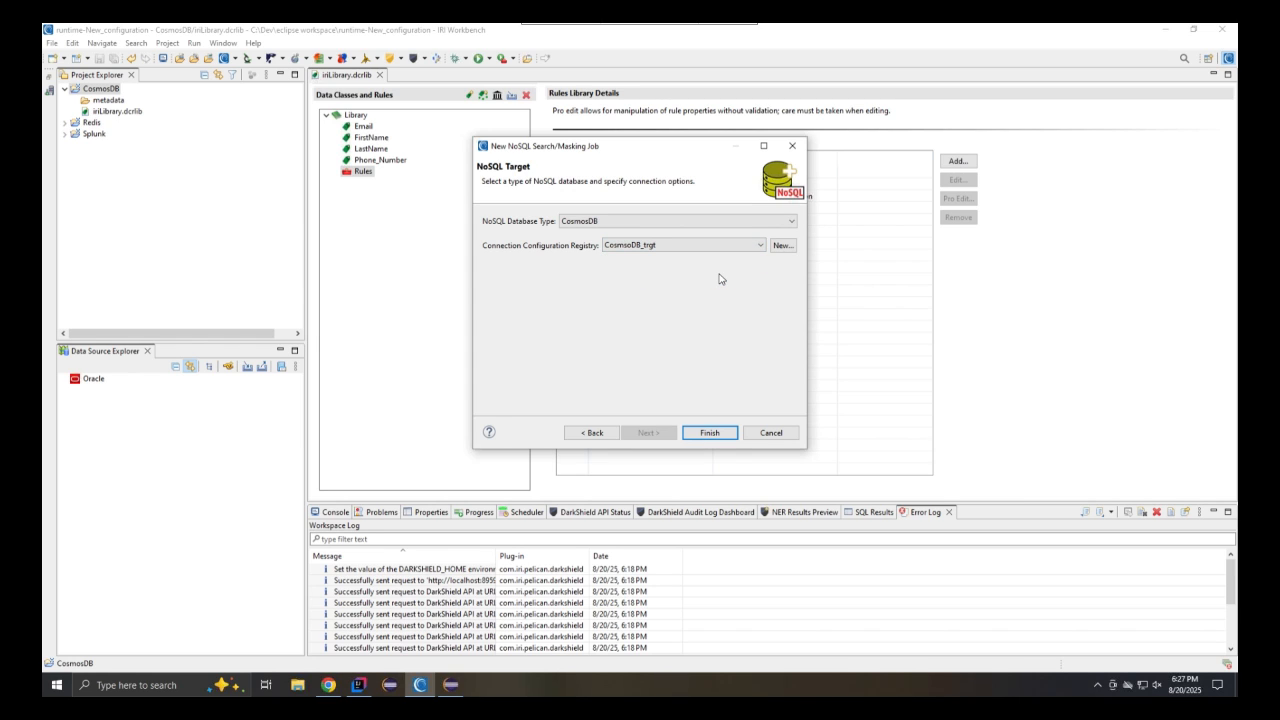
click(710, 433)
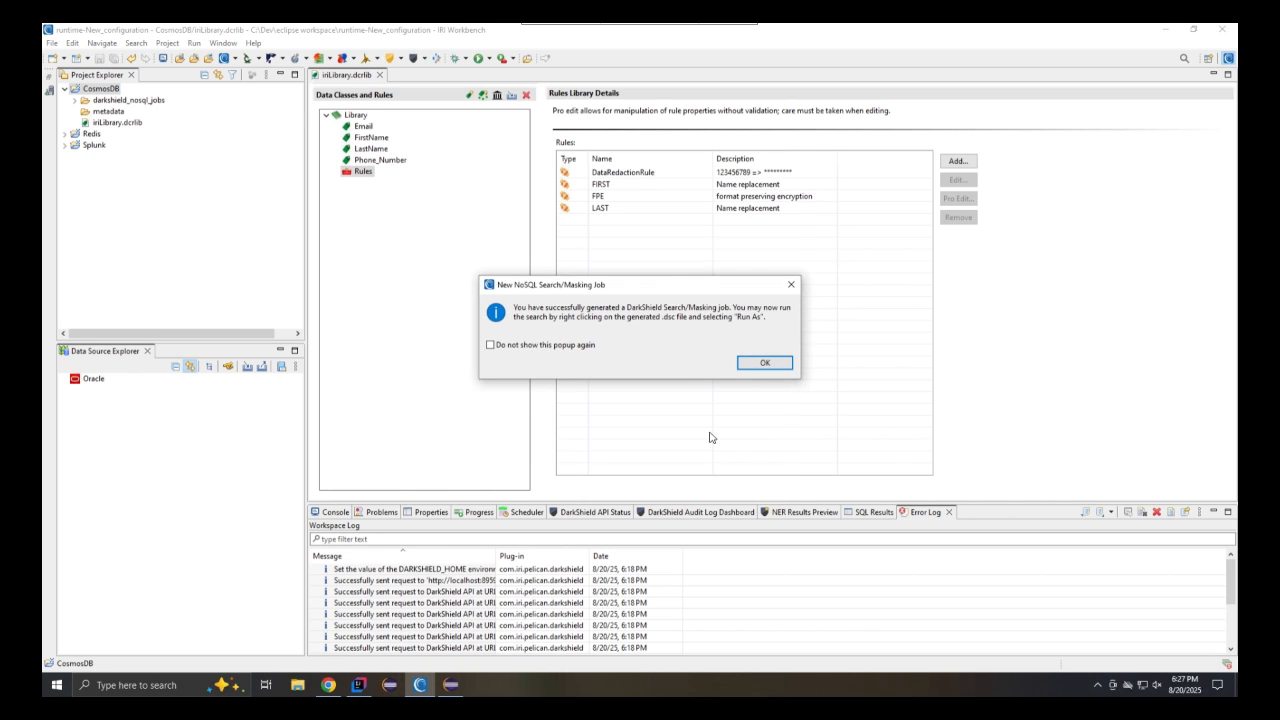
Open the generated new_nosql_job.dsc file from the darkshield_nosql_jobs folder
click(764, 362)
click(74, 100)
click(101, 113)
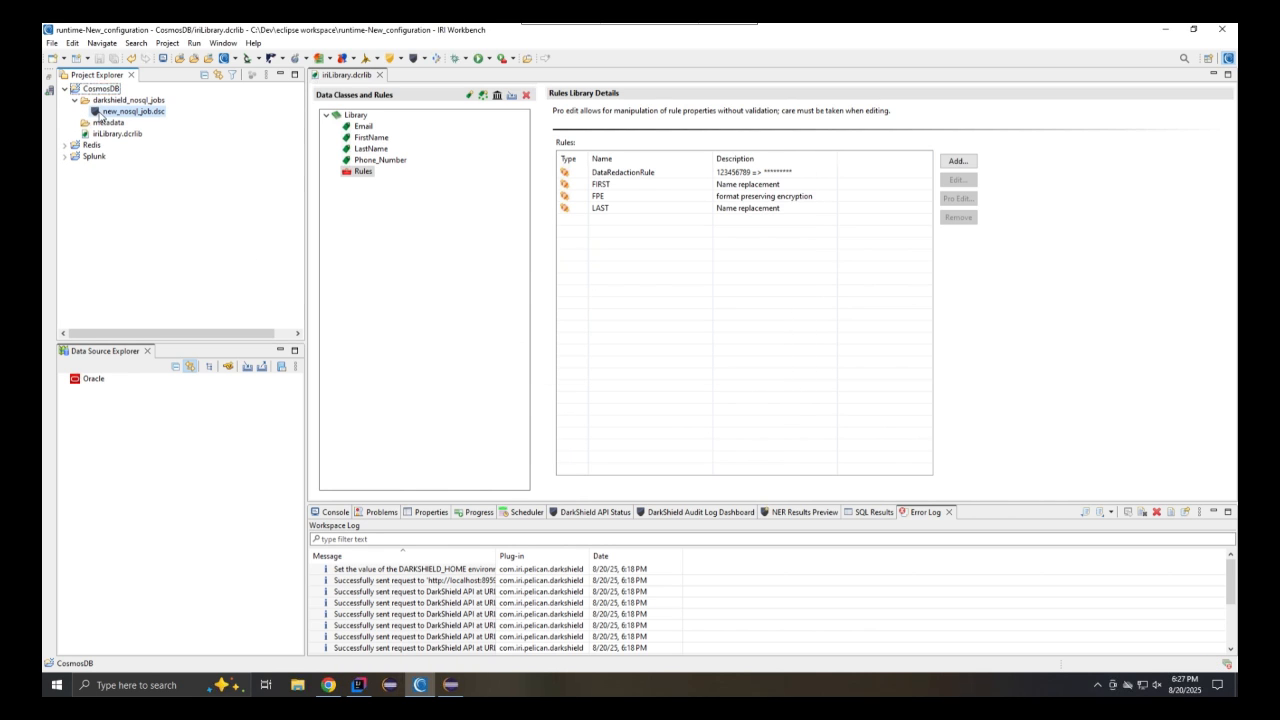
double_click(101, 113)
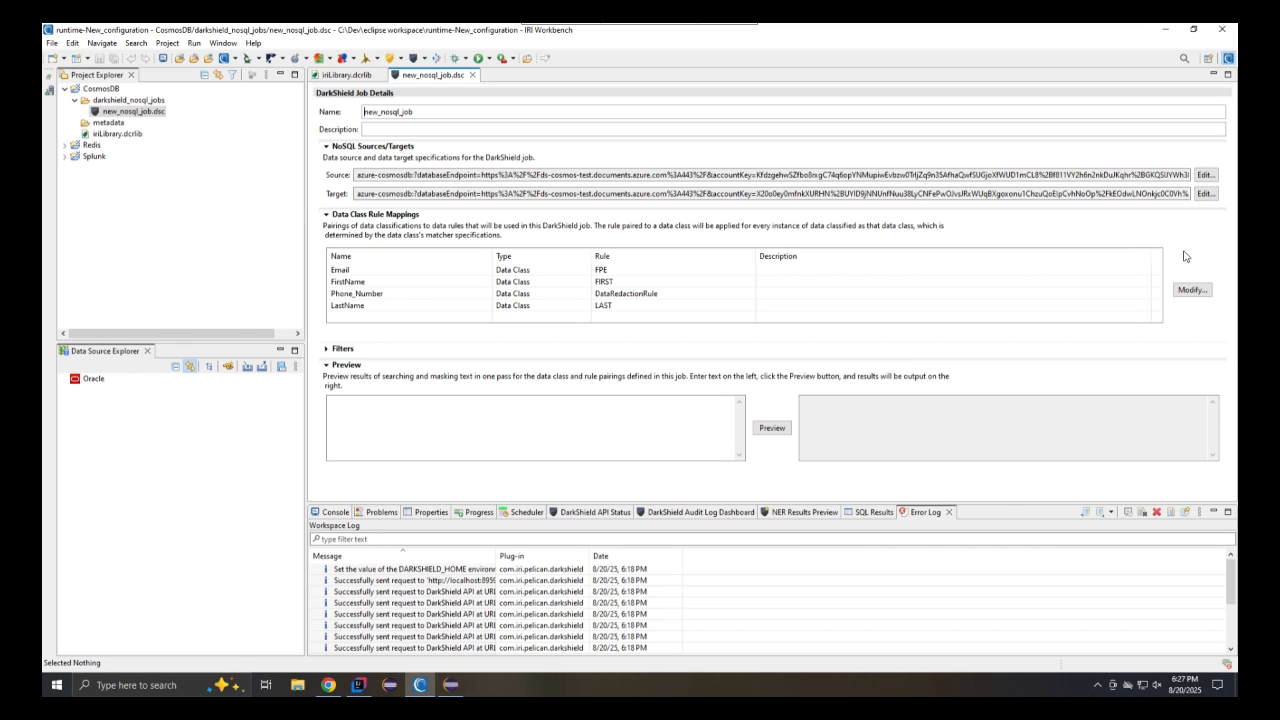
Review the job's source and target CosmosDB connection settings without changing them
click(1204, 175)
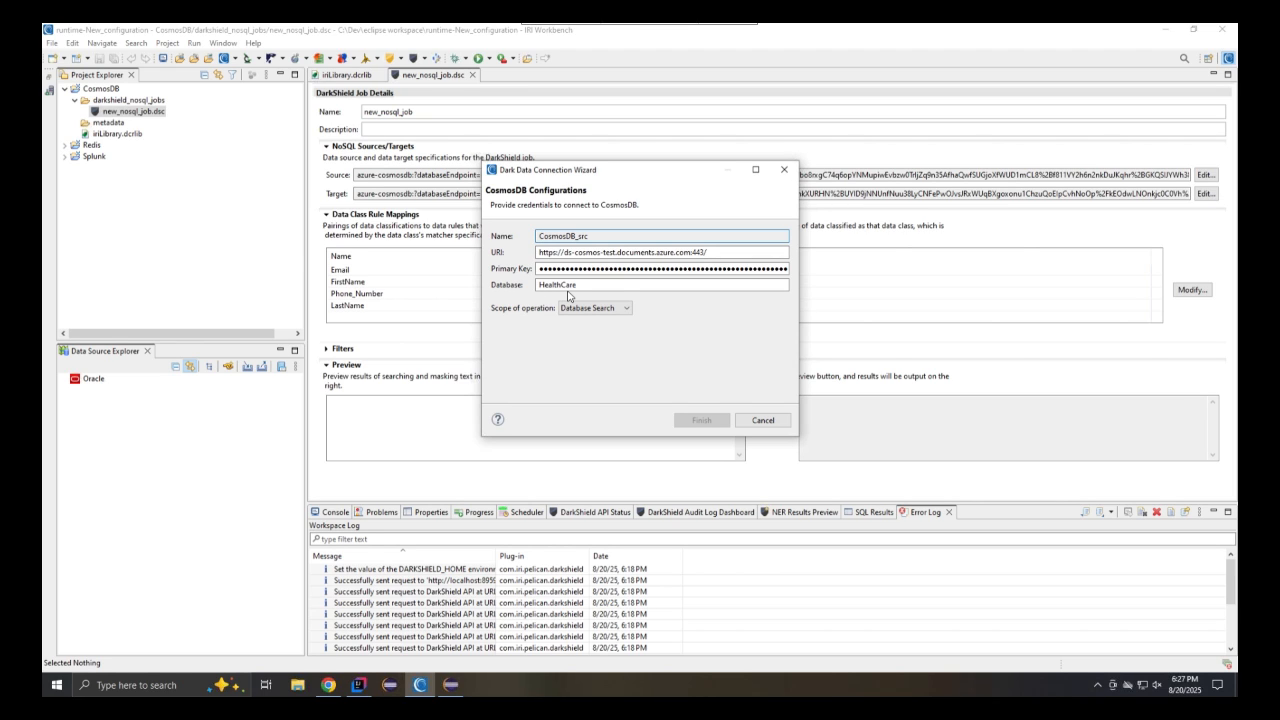
click(770, 421)
click(1205, 194)
click(763, 420)
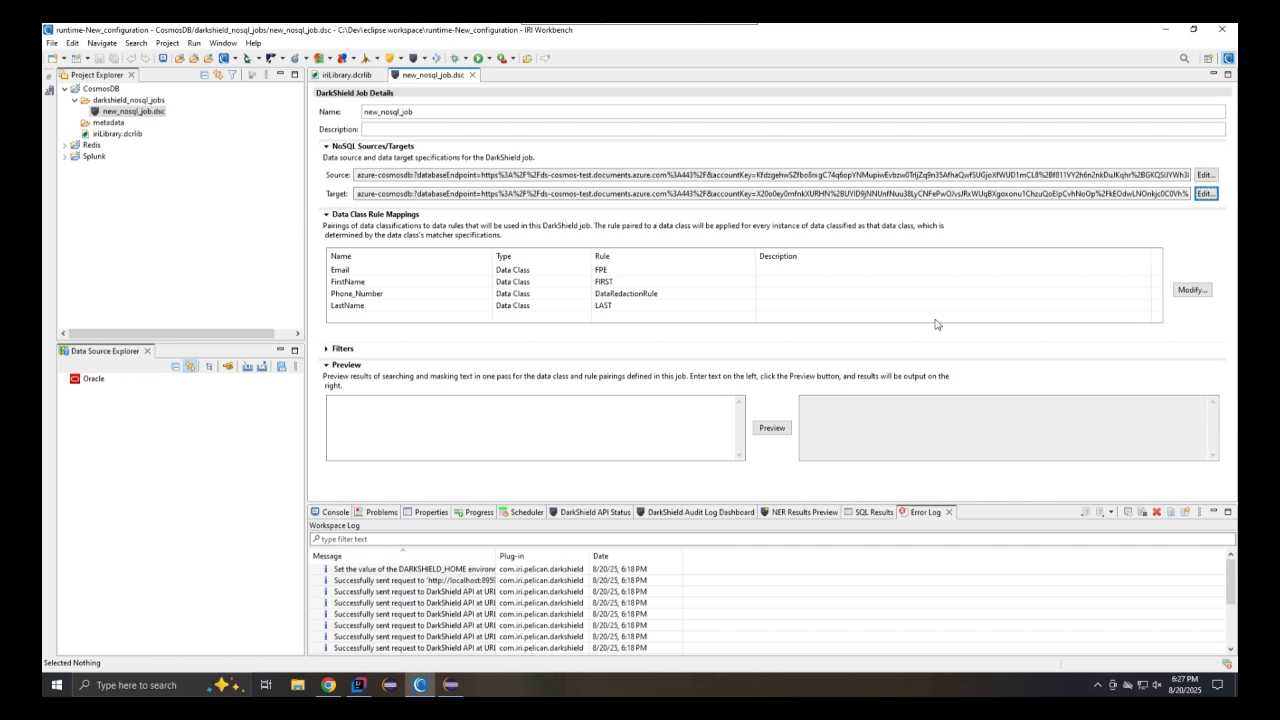
Run new_nosql_job.dsc as an IRI Search and Masking Job
right_click(157, 114)
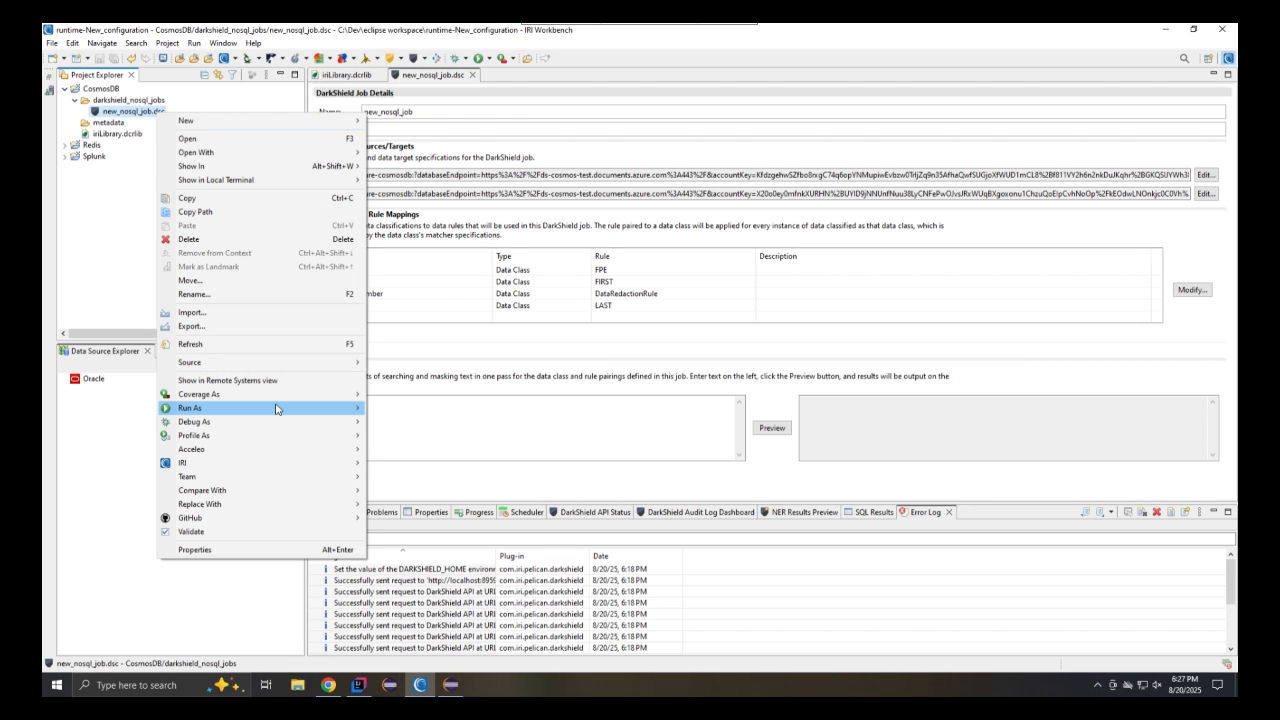
mouse_move(276, 408)
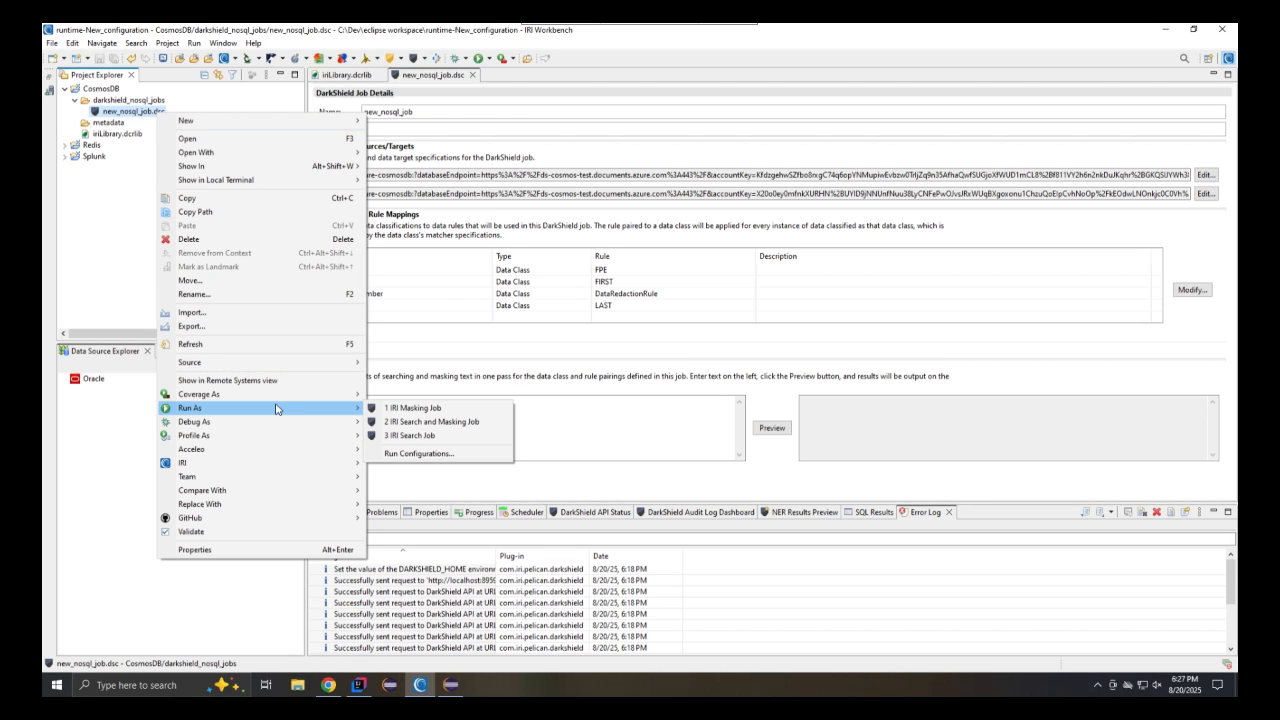
click(463, 421)
click(700, 374)
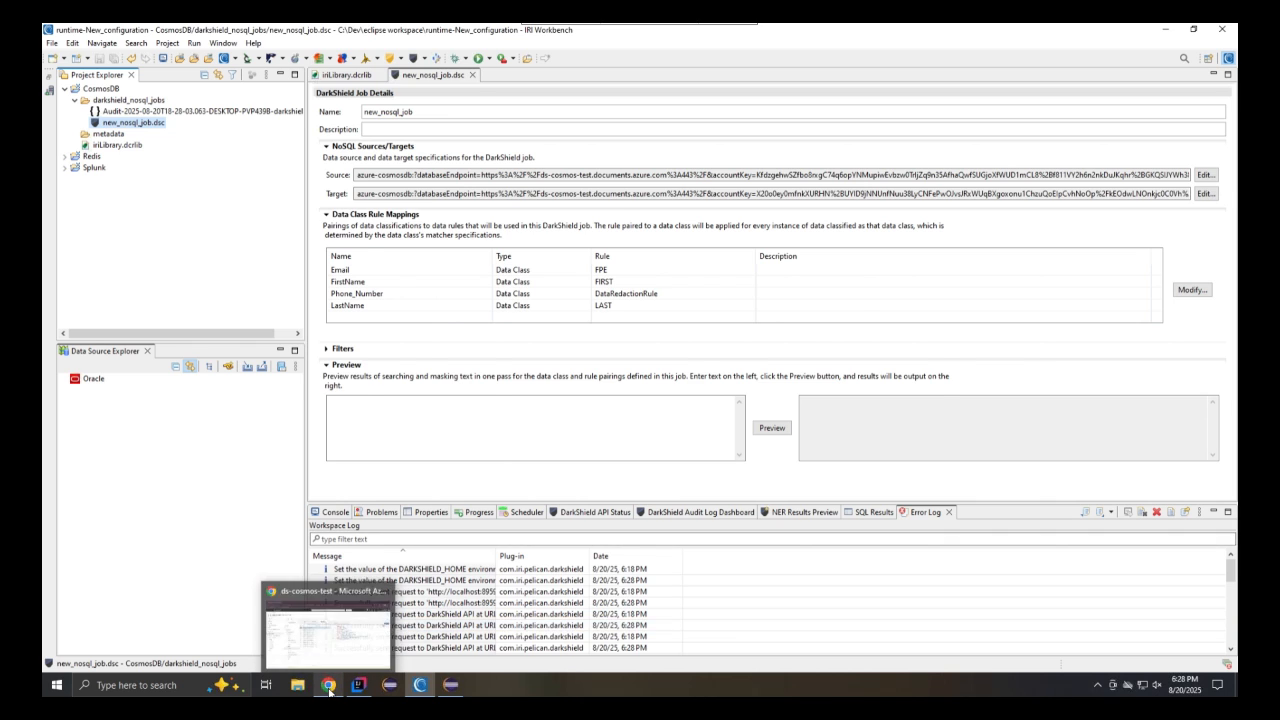
Refresh the Cosmos DB containers and compare the HealthCare_Masked Patient items with the original Patient items
click(290, 625)
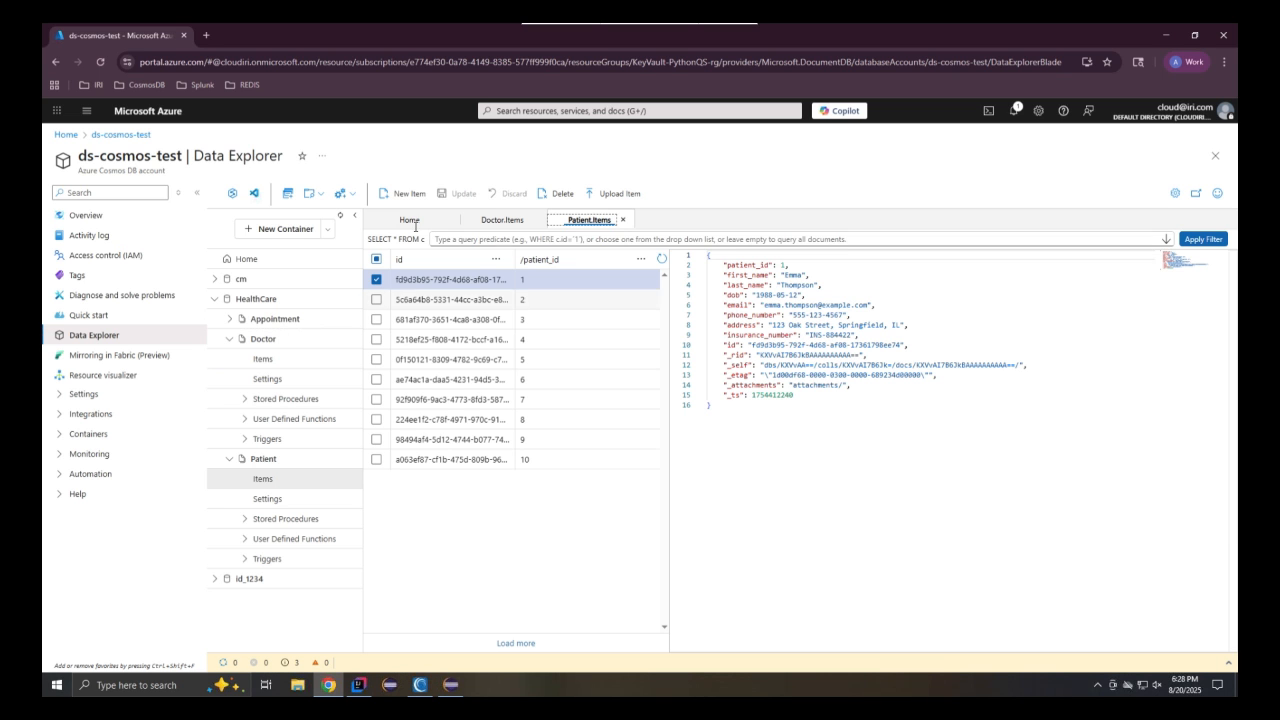
click(343, 217)
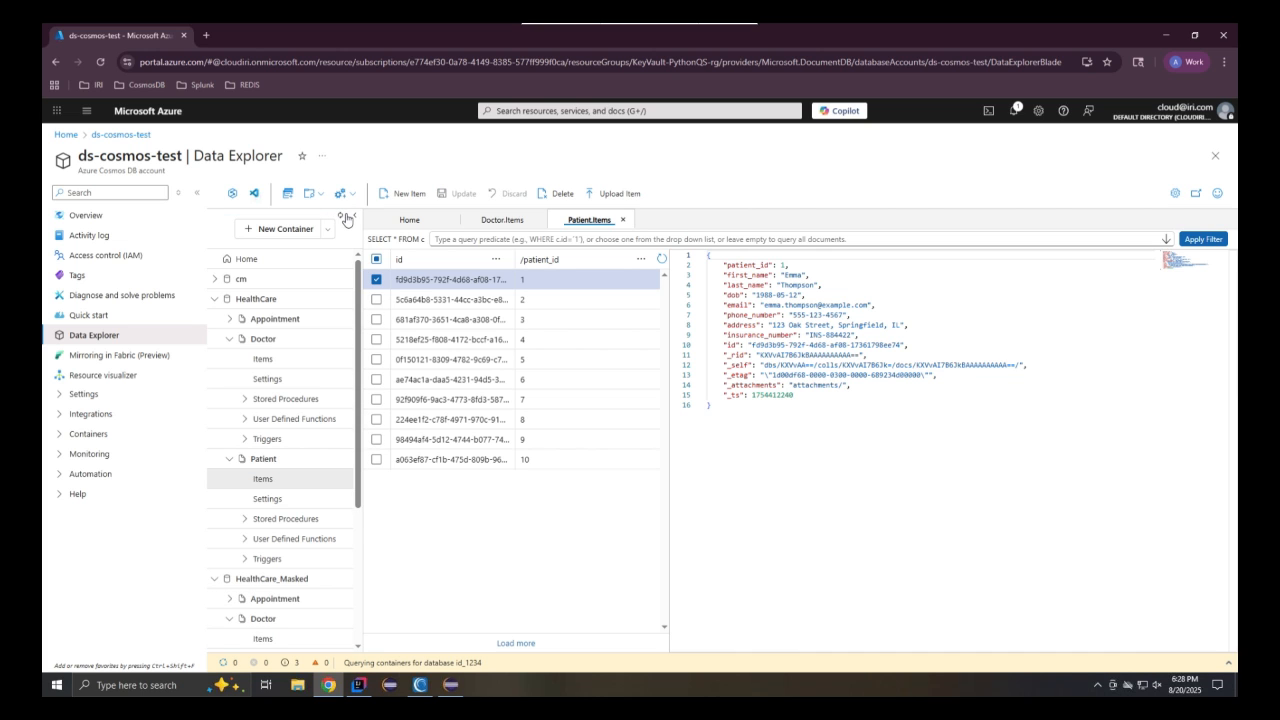
scroll(345, 343, down, 4)
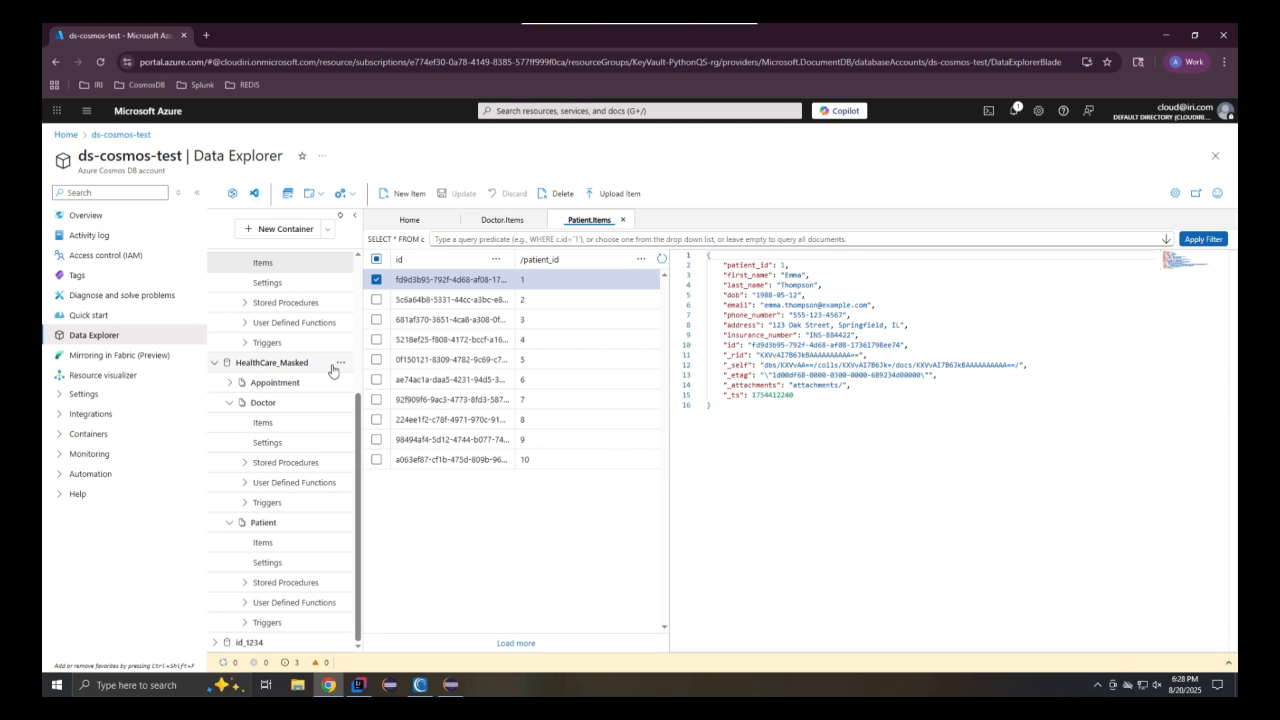
click(307, 549)
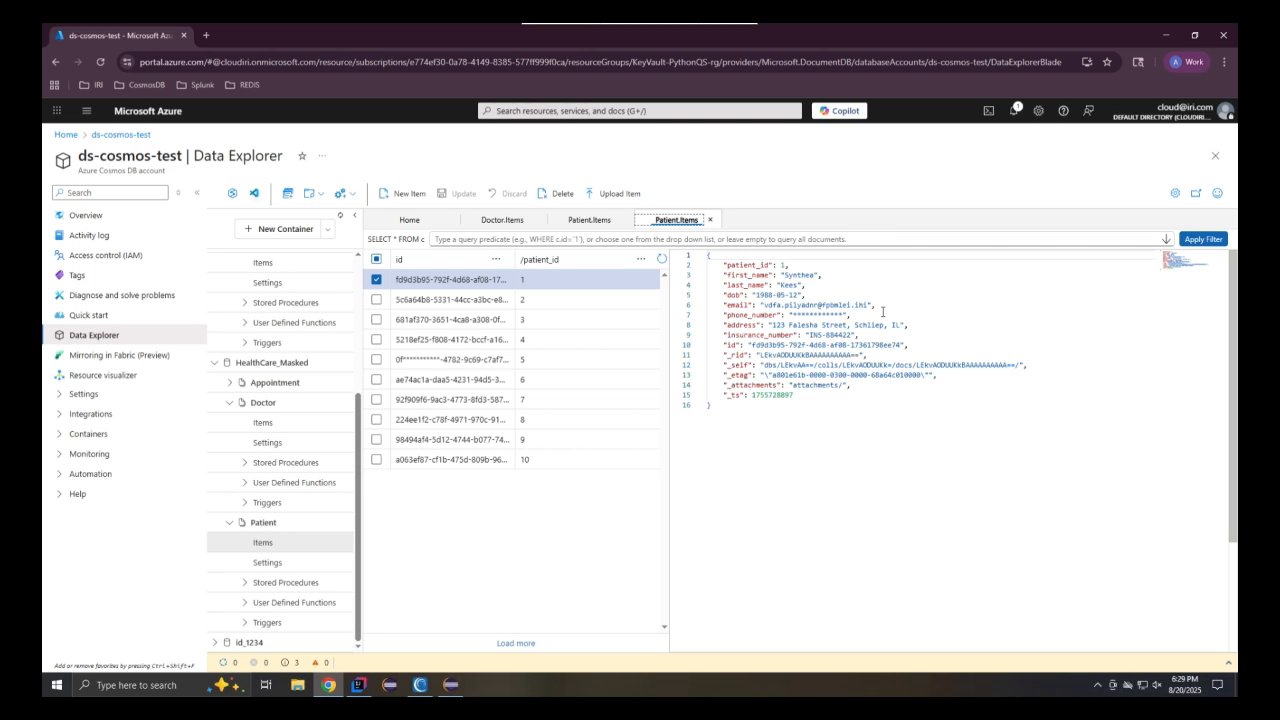
click(598, 224)
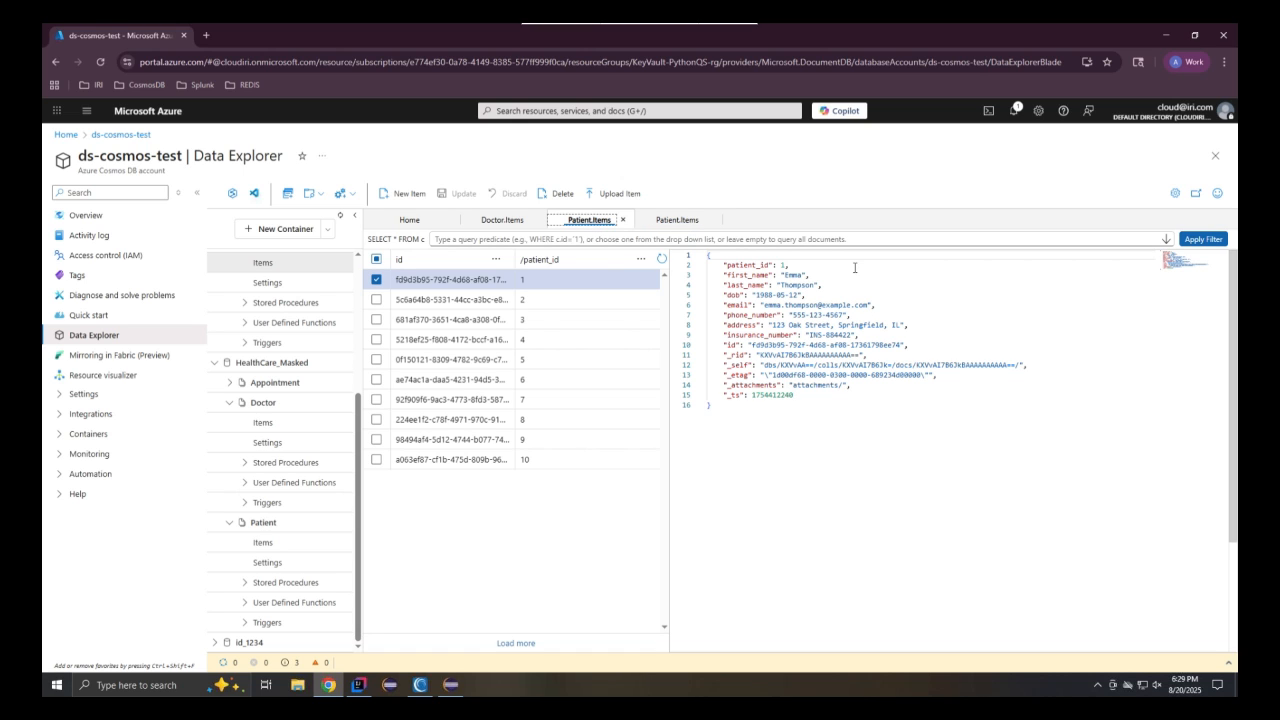
click(645, 224)
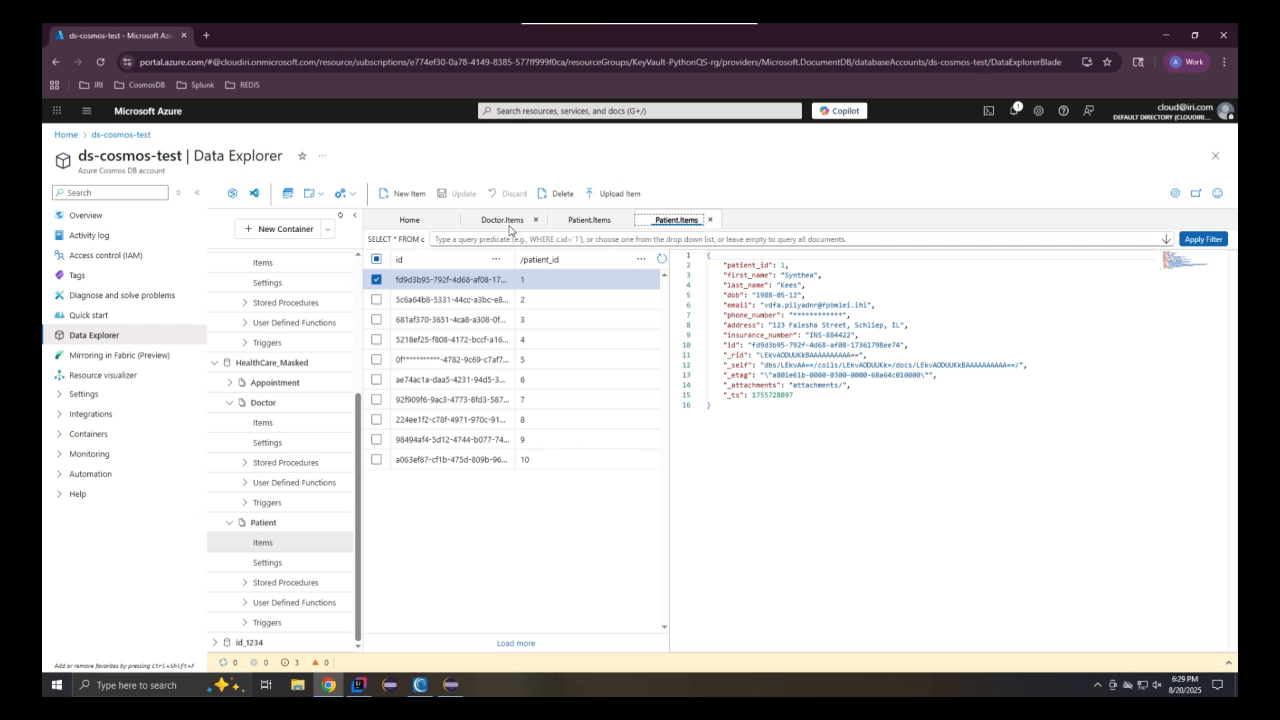
Open the HealthCare_Masked Doctor items and compare them with the original HealthCare Doctor items
click(505, 226)
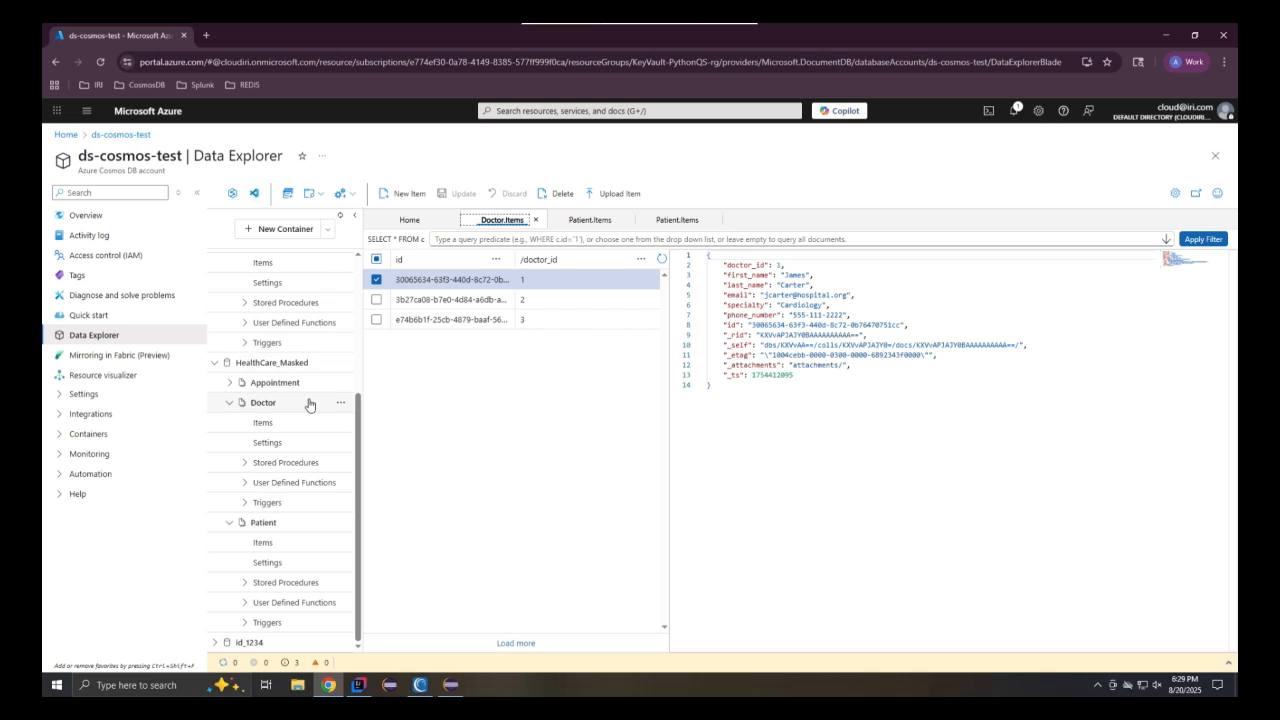
scroll(308, 404, up, 3)
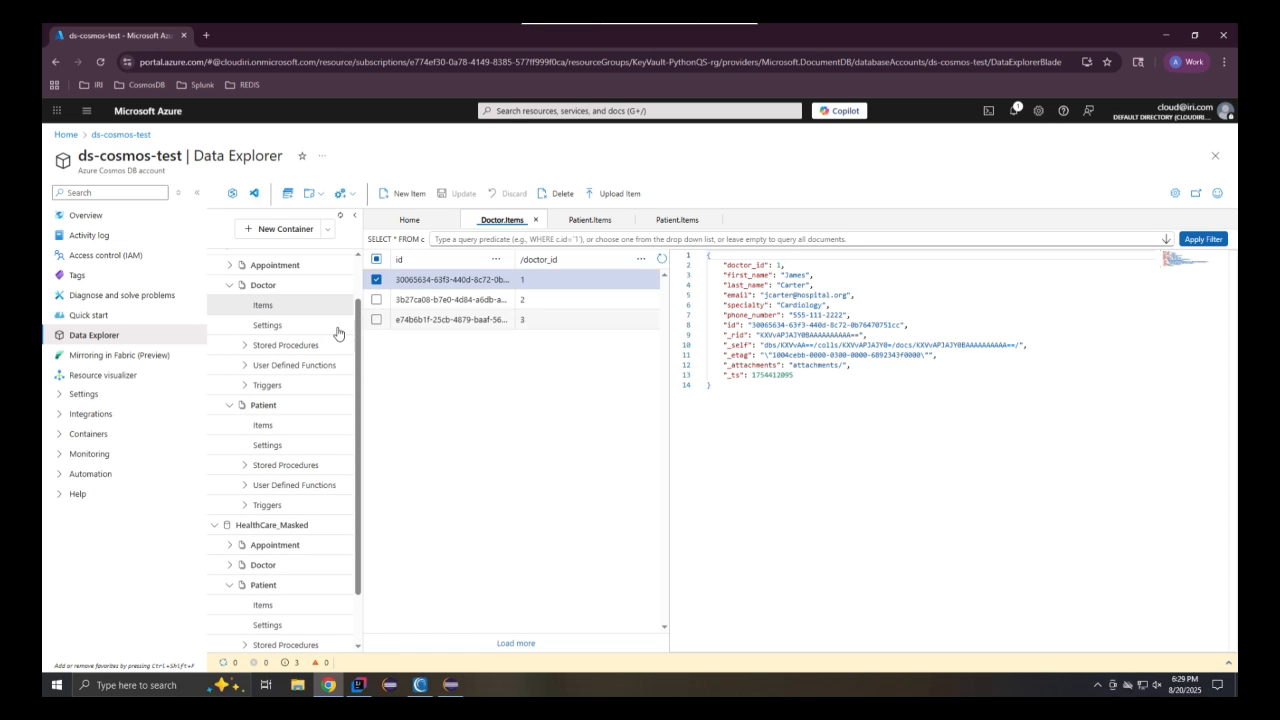
click(264, 565)
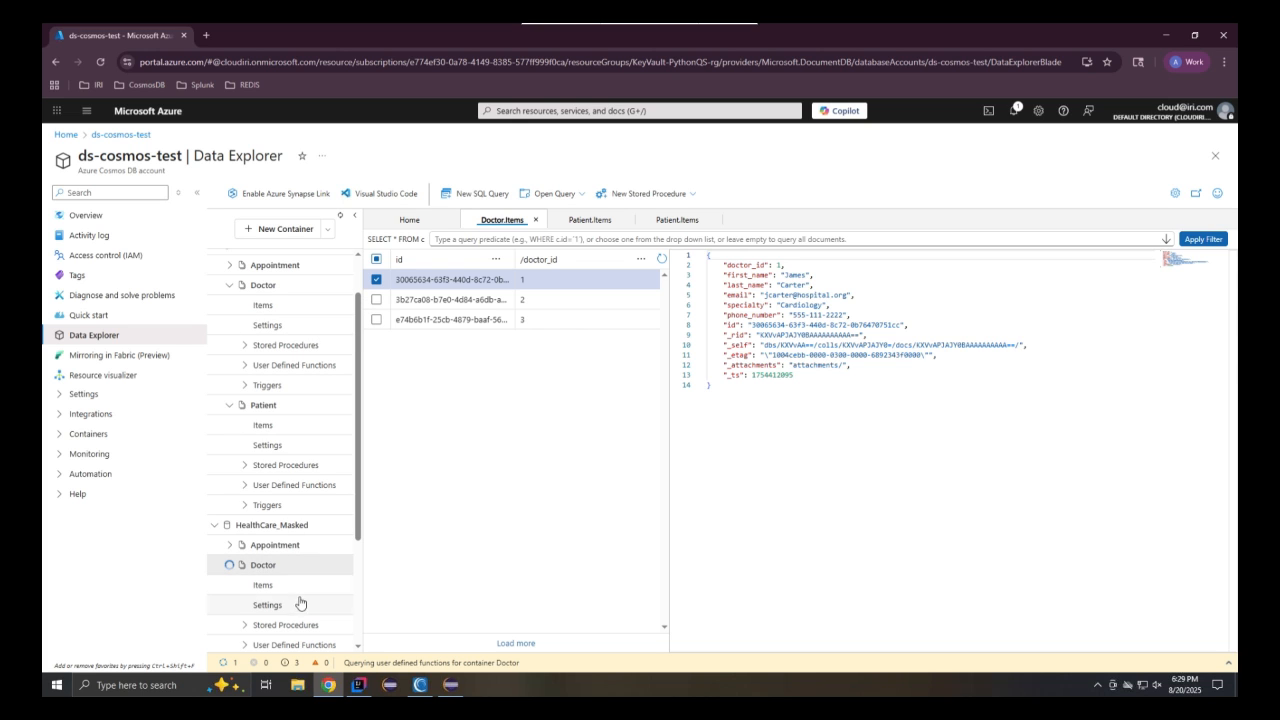
click(295, 586)
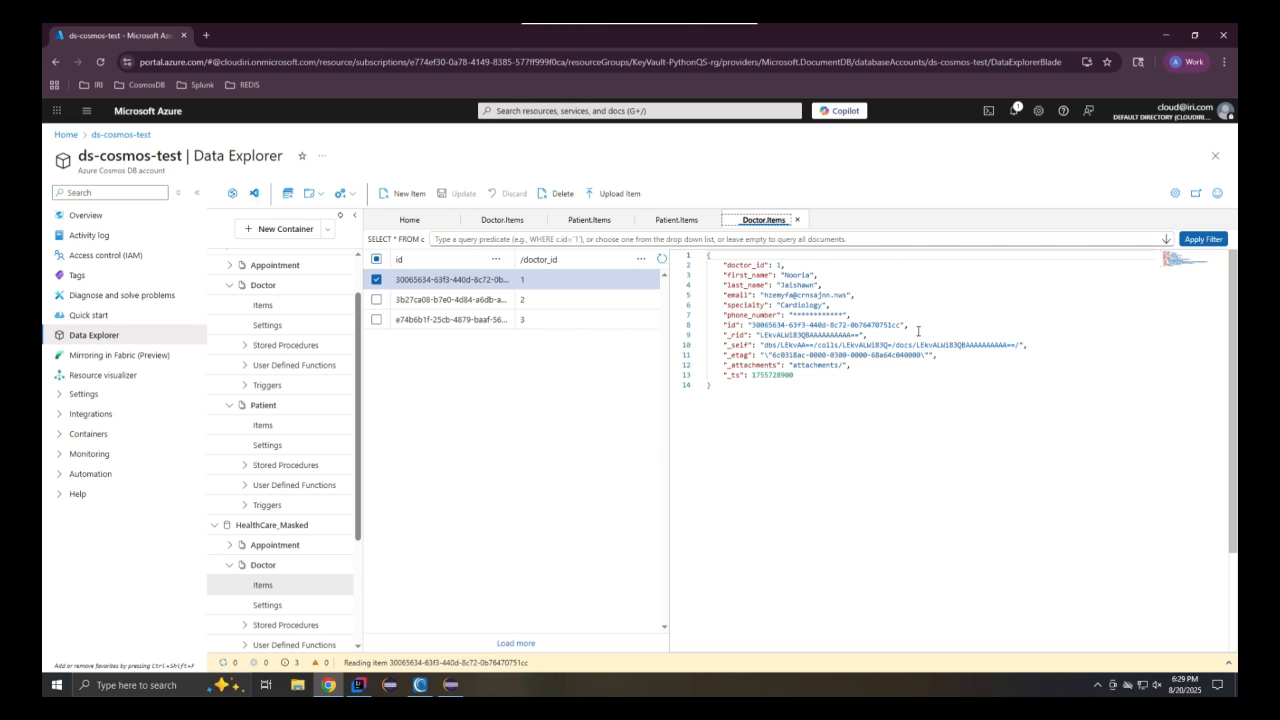
click(515, 222)
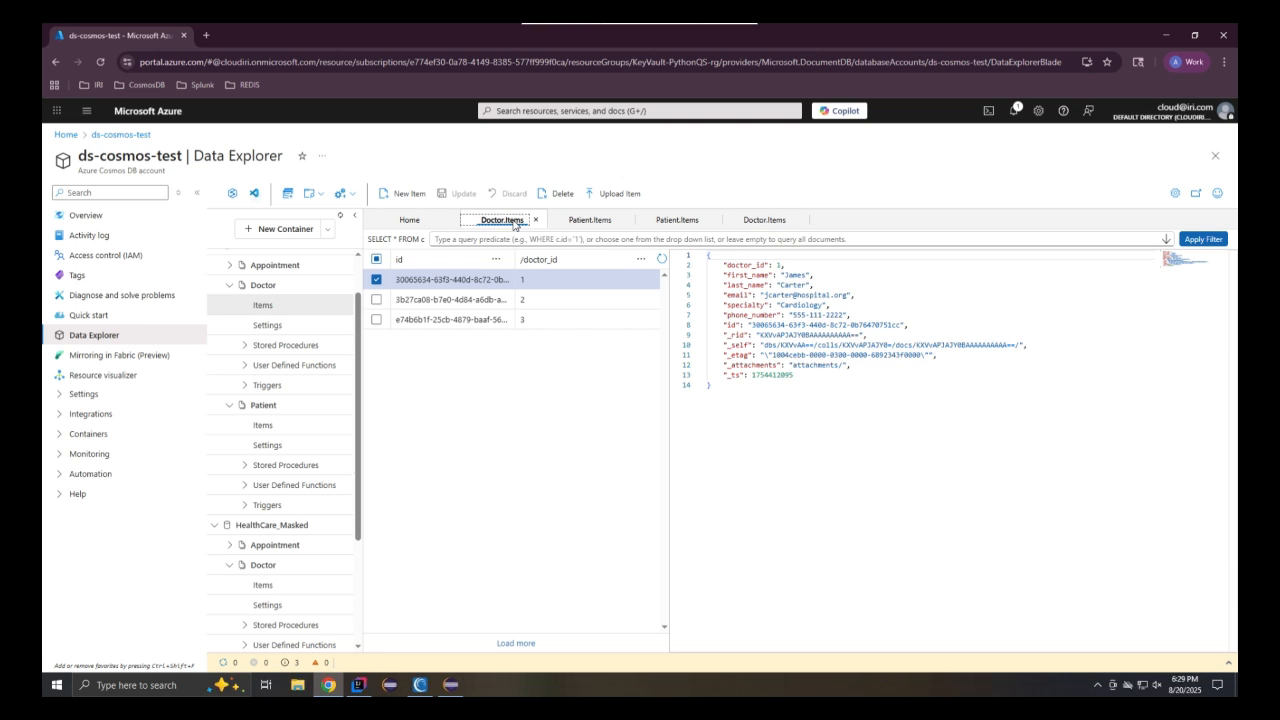
click(780, 224)
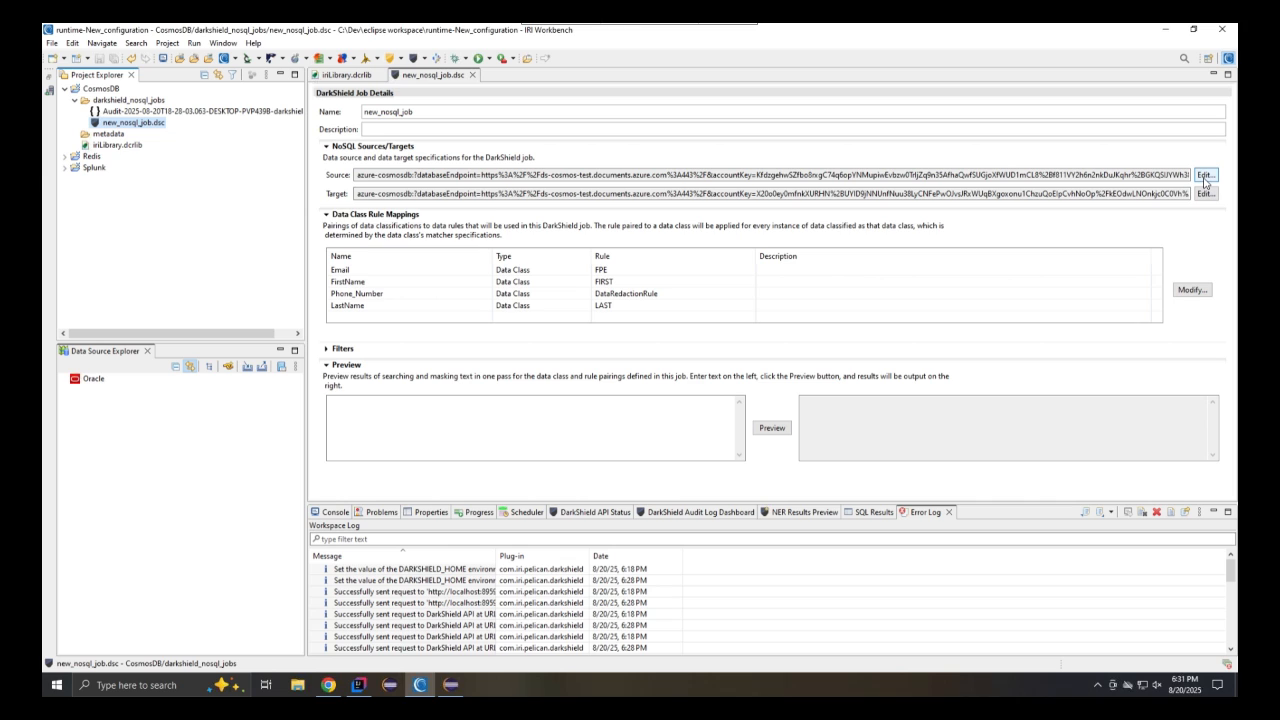
Edit the source connection to use Container Search scope on the Doctor container
click(1205, 176)
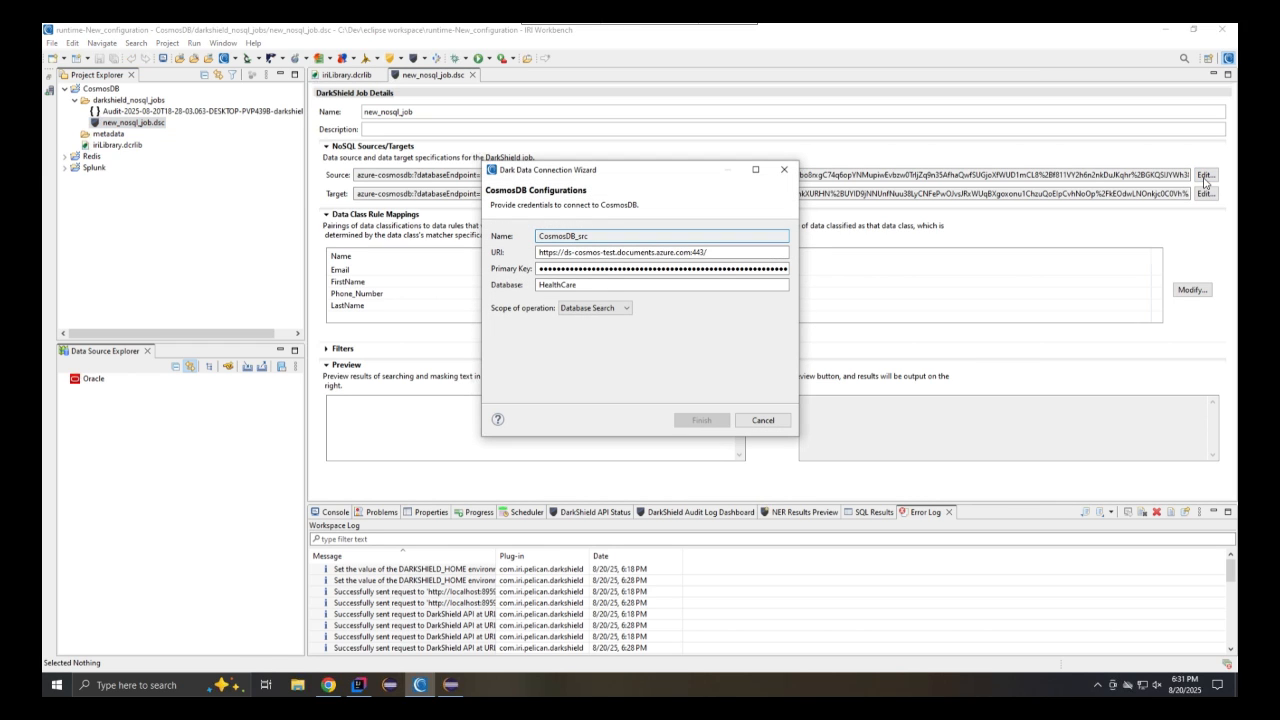
click(624, 308)
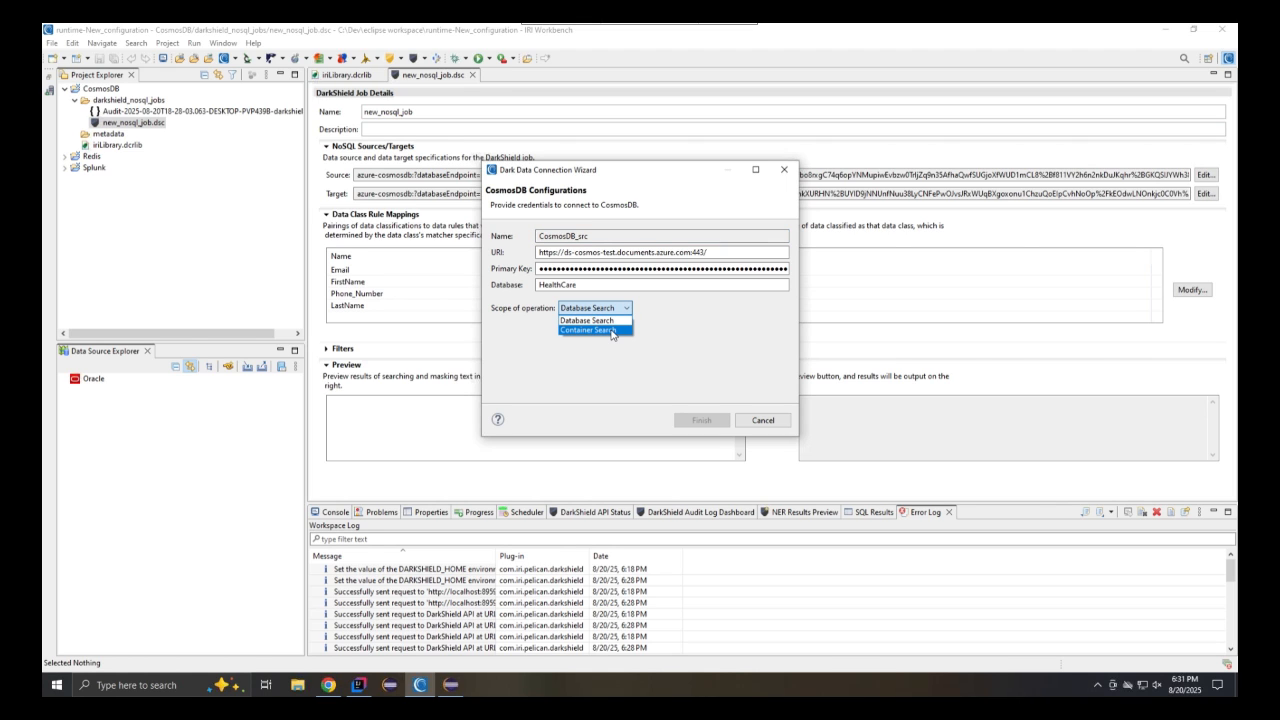
click(611, 331)
click(611, 342)
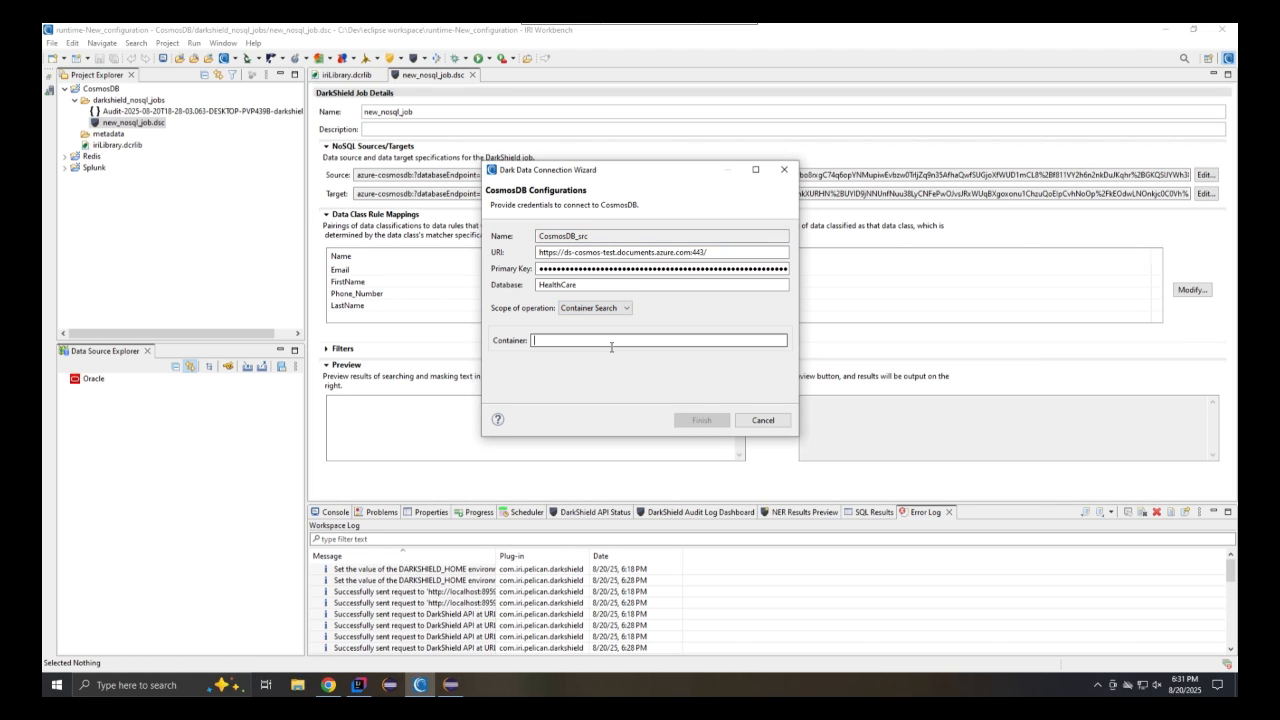
text(Doctor)
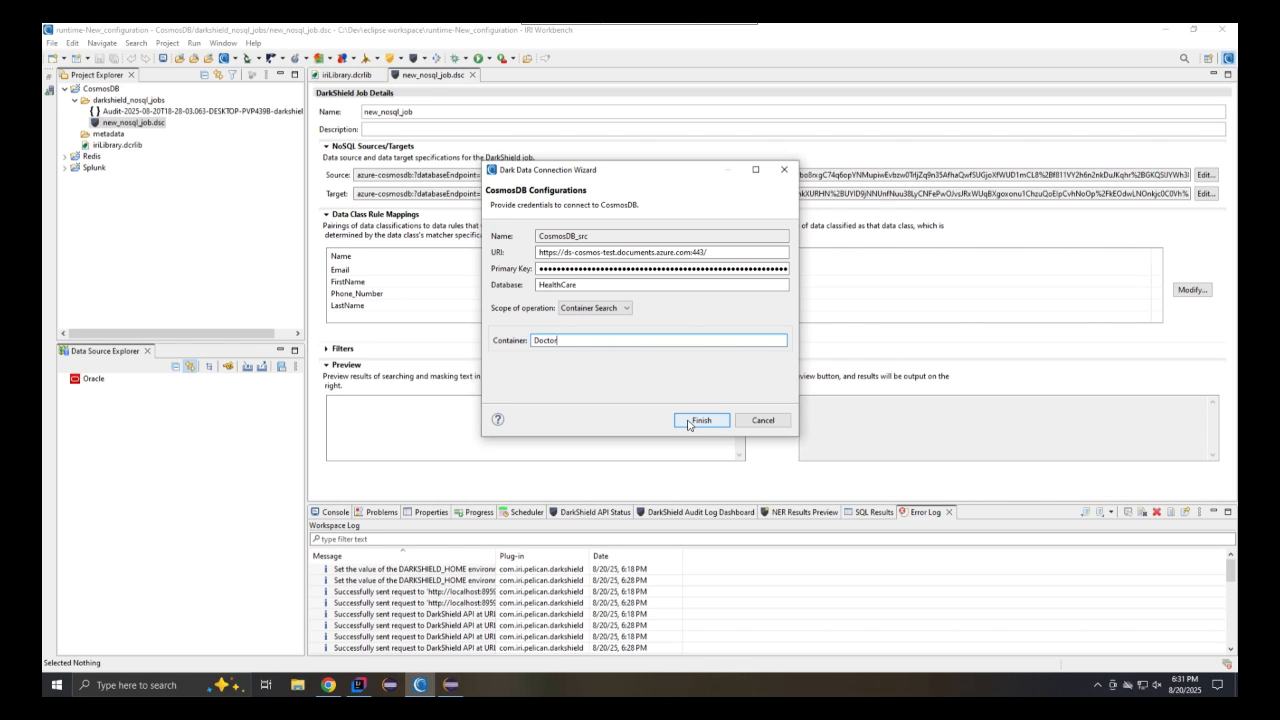
click(688, 421)
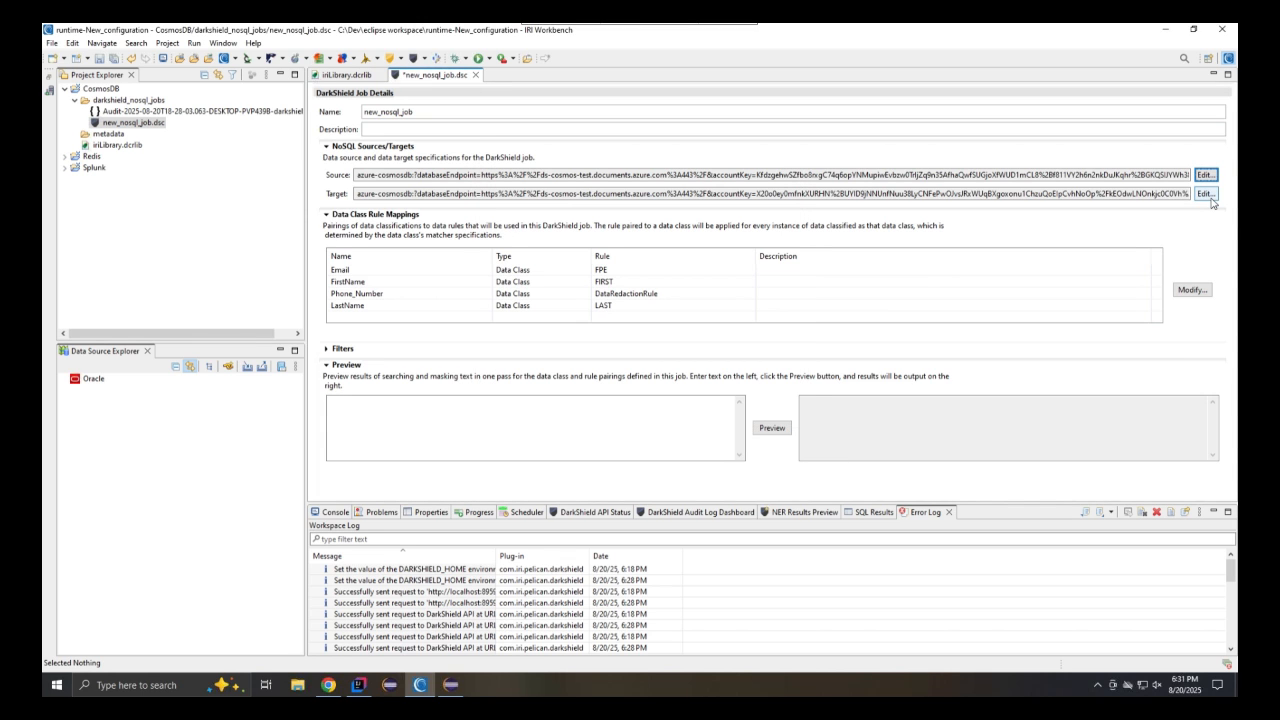
Edit the target connection to use Container Search scope with the container Doctor_Masked
click(1208, 196)
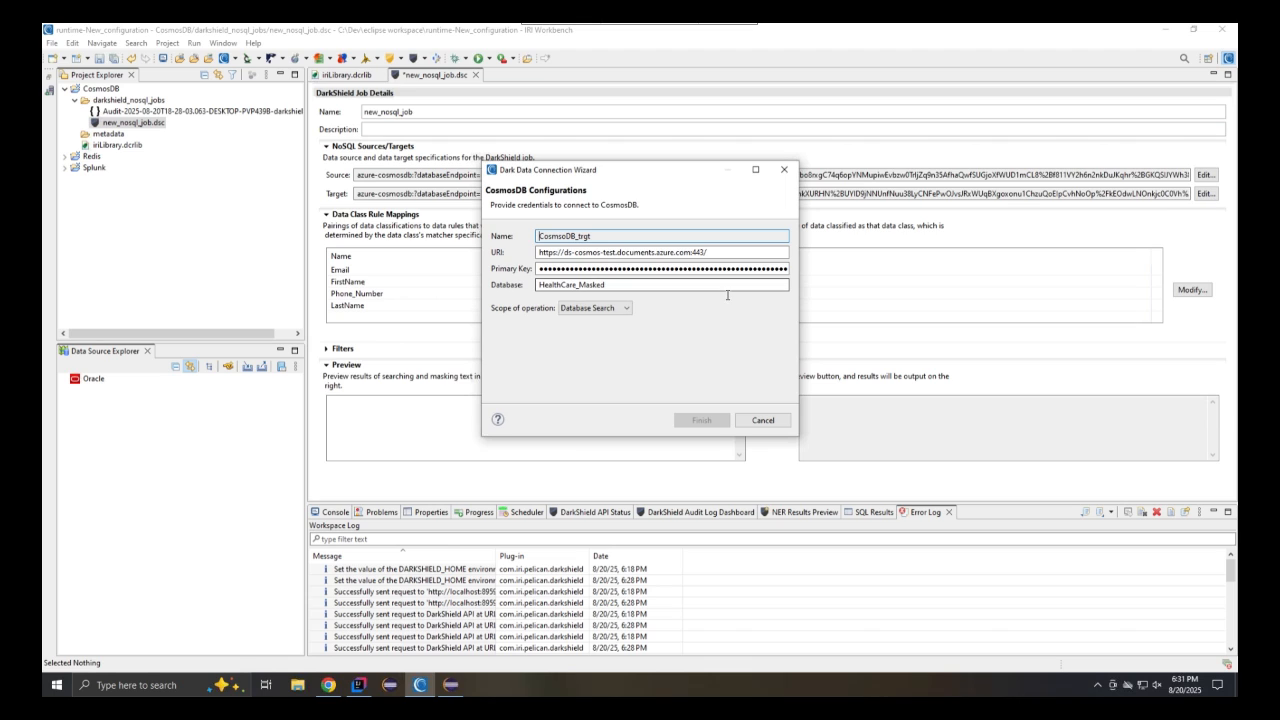
click(594, 308)
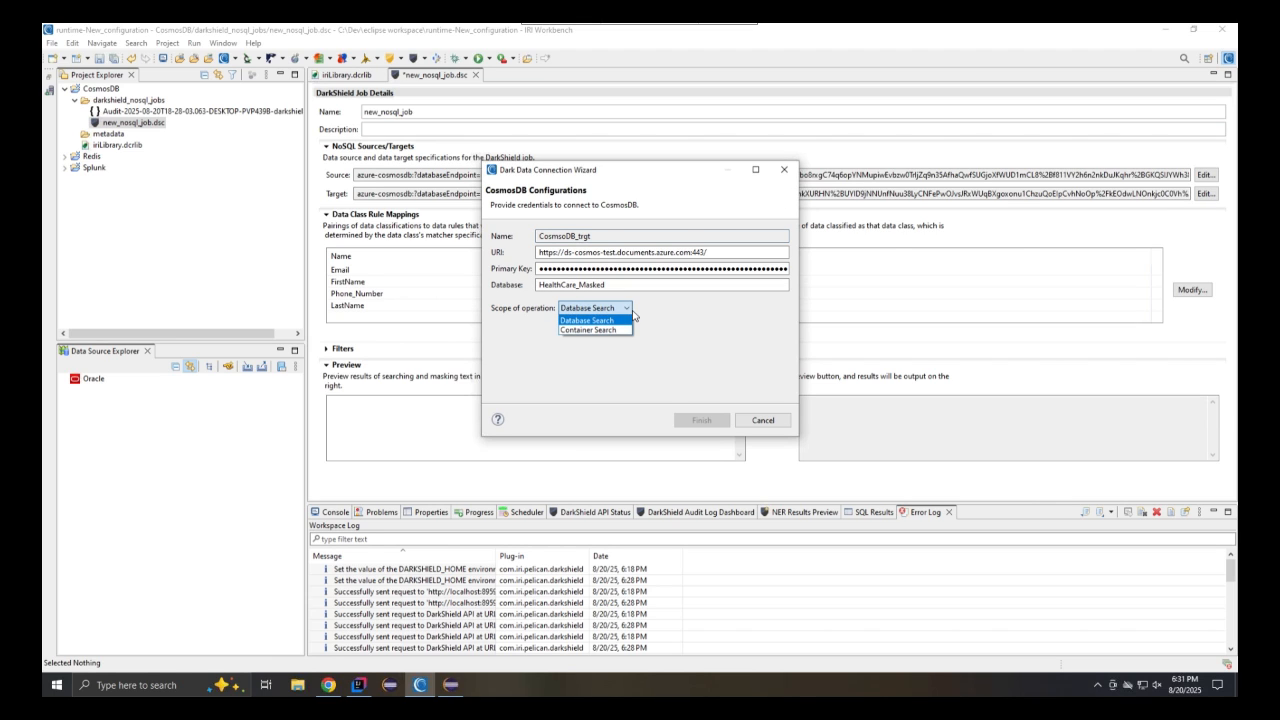
click(603, 331)
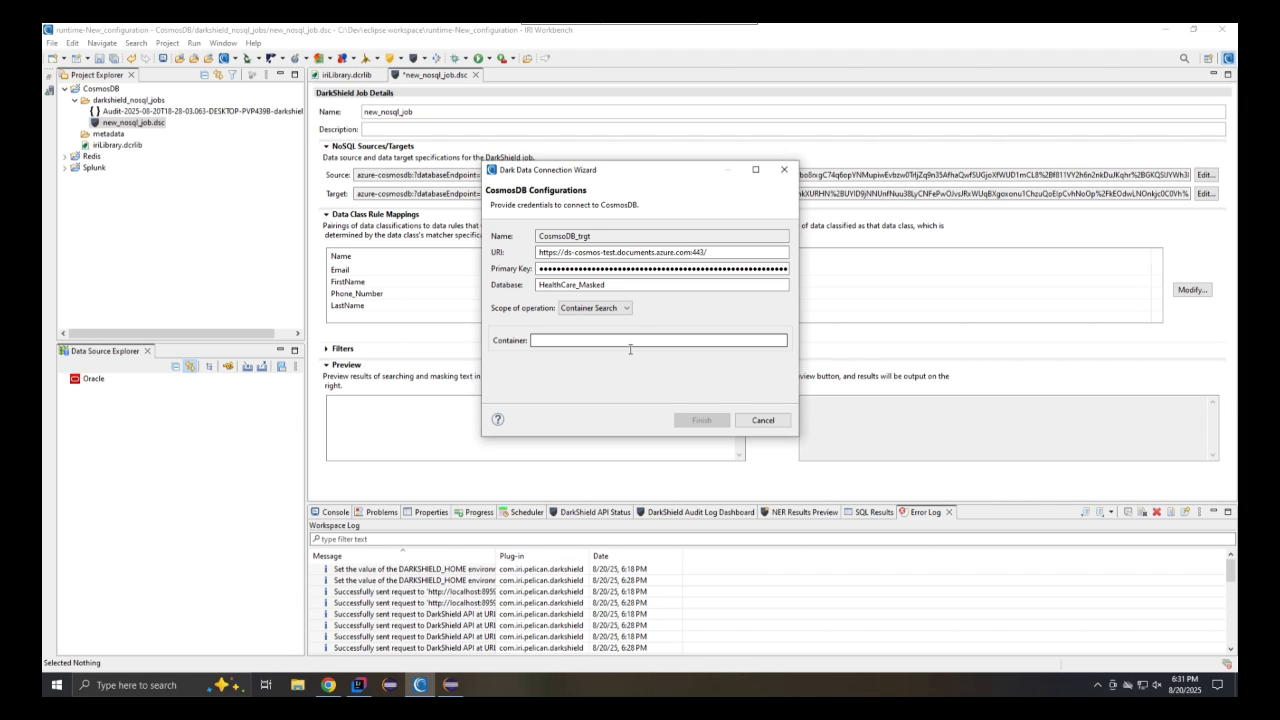
click(643, 285)
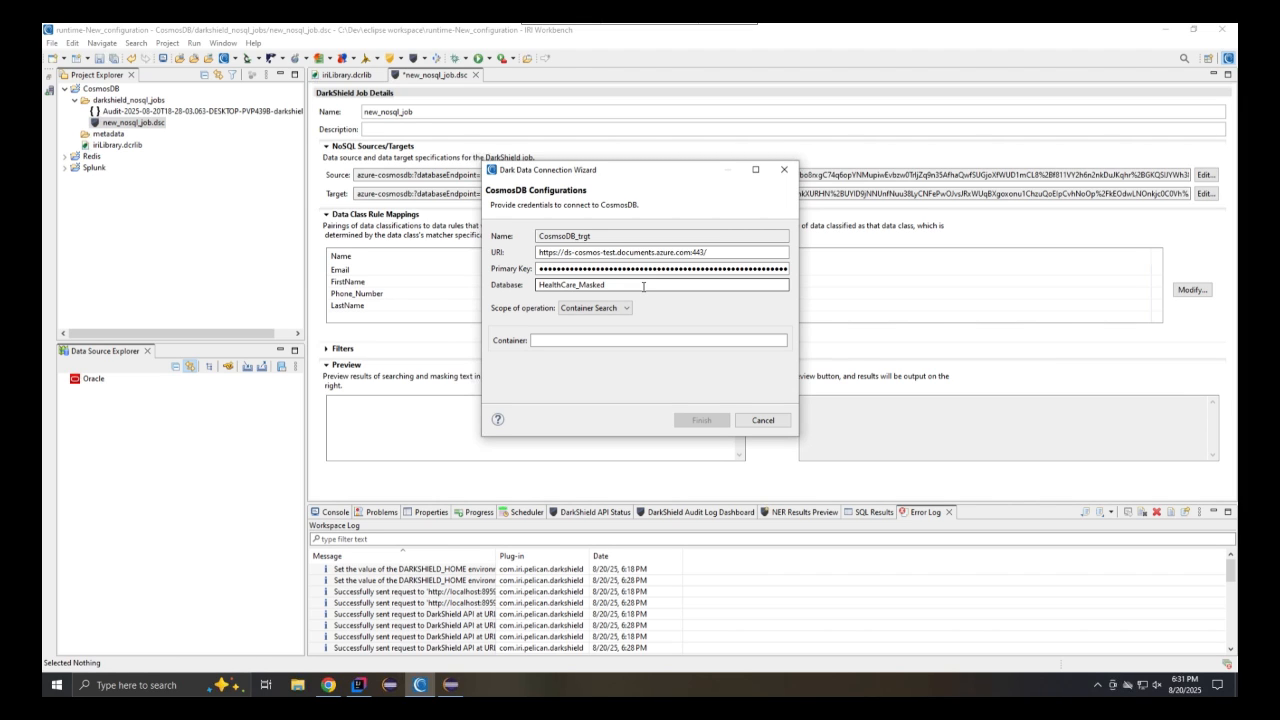
click(628, 341)
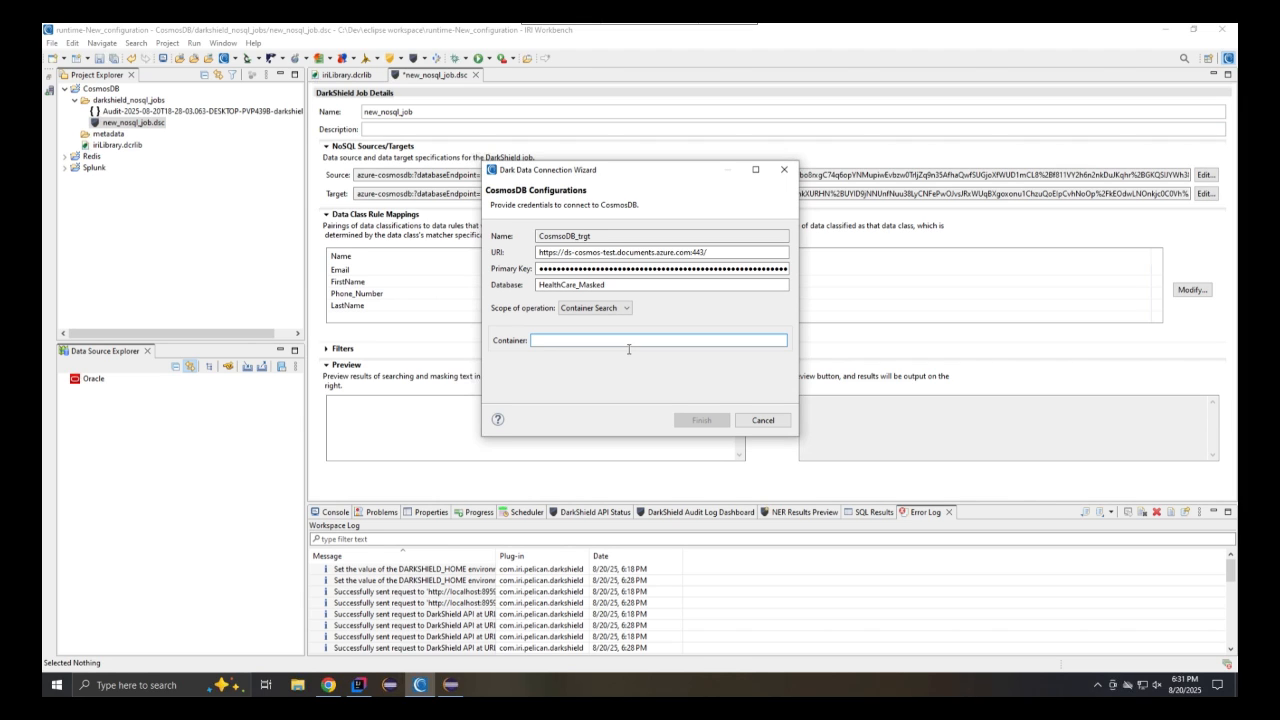
text(Doctor)
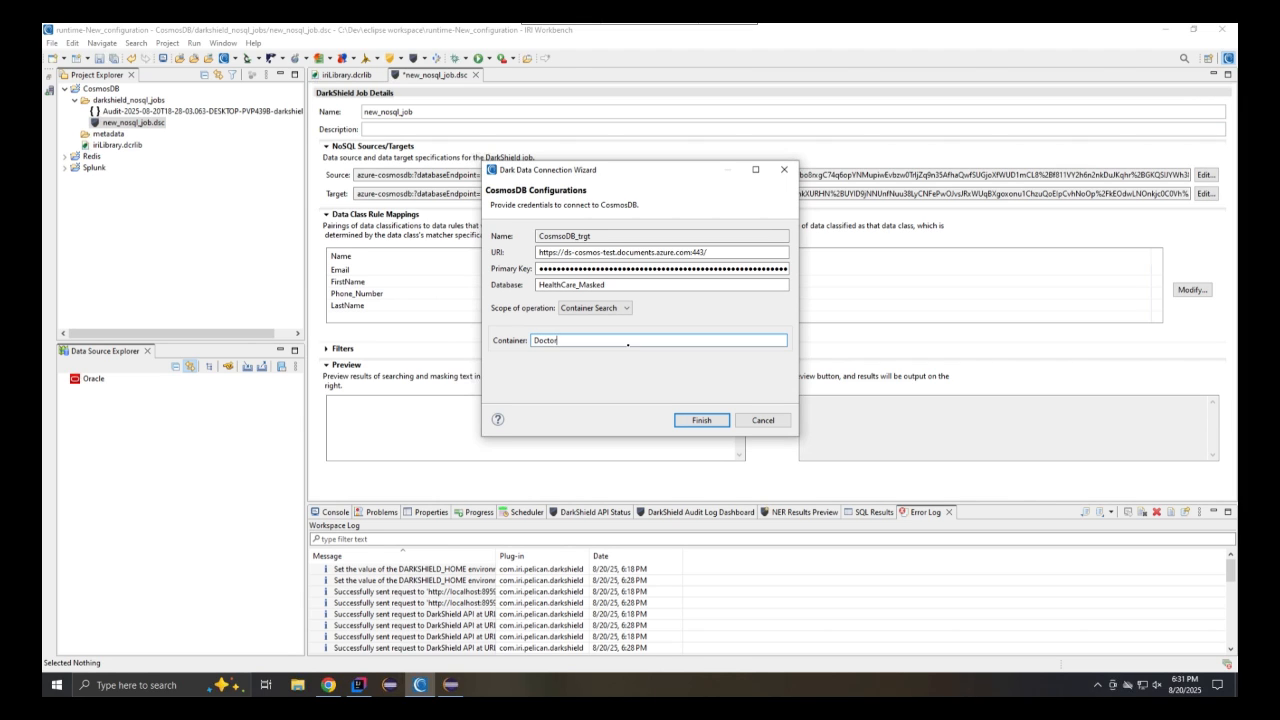
text(_Masked)
click(702, 420)
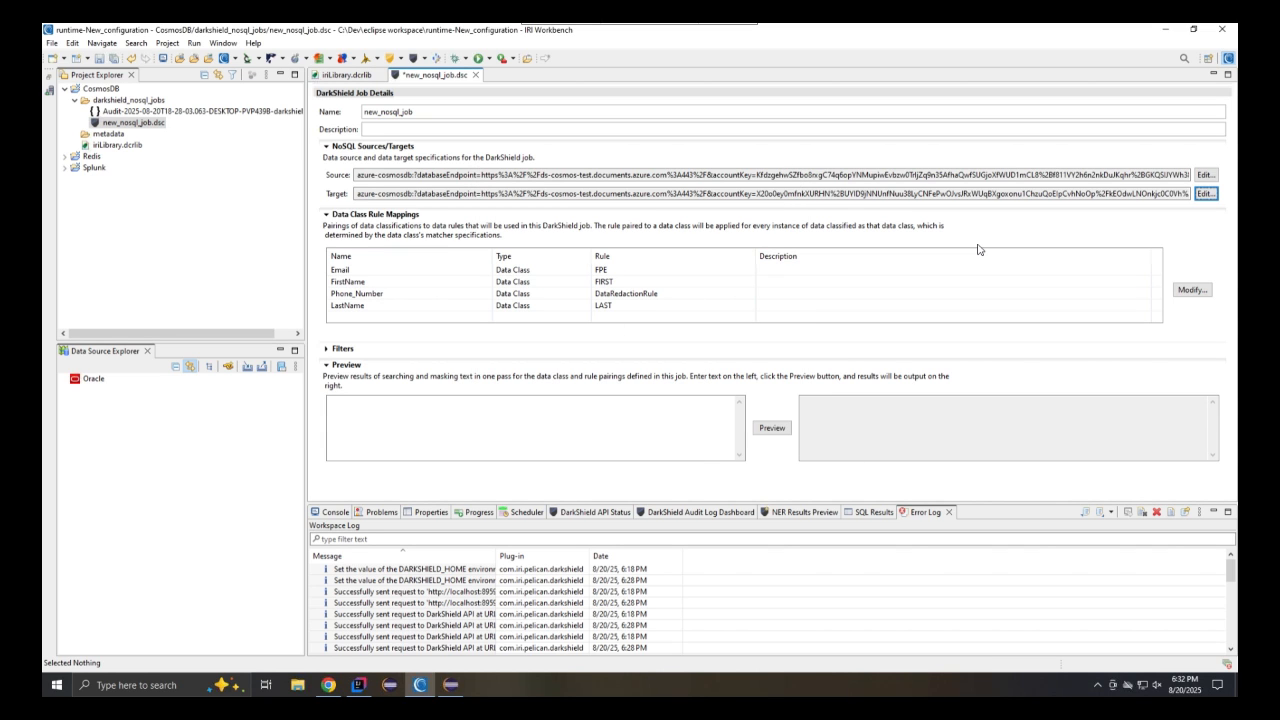
Save the job and run it as an IRI Search and Masking Job, accepting the overwrite warning
key(ctrl+s)
right_click(143, 122)
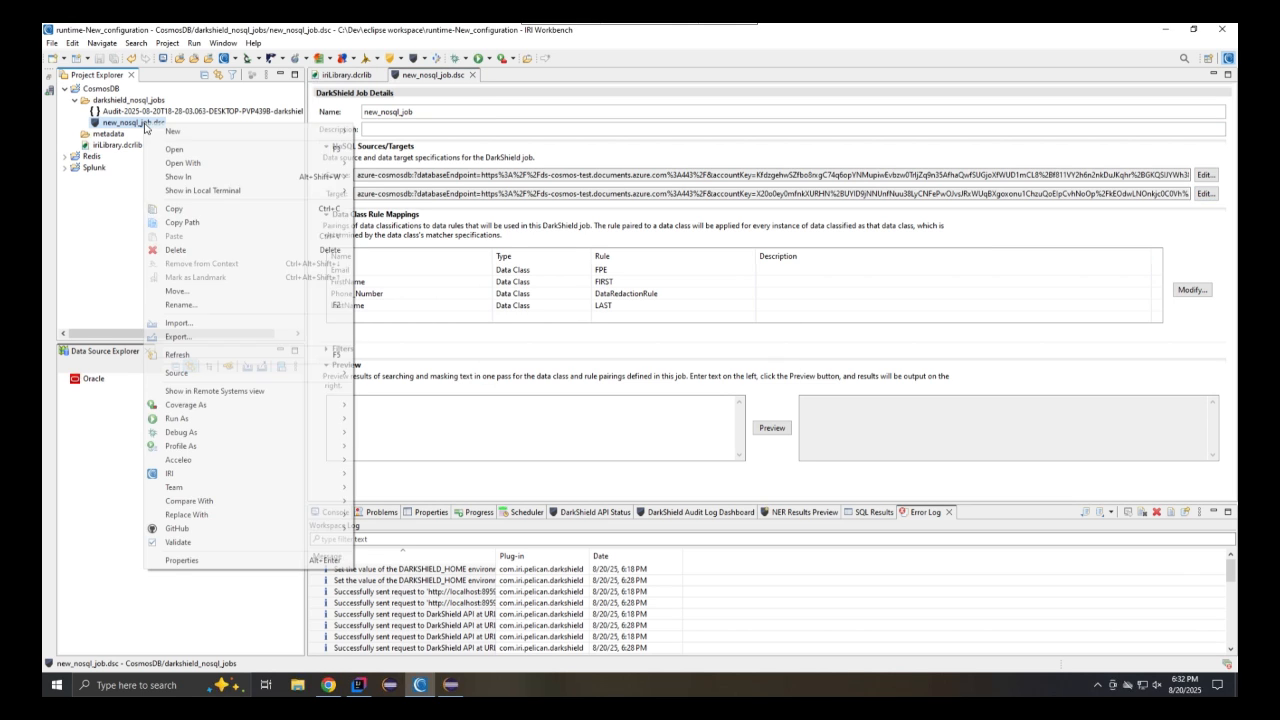
mouse_move(217, 421)
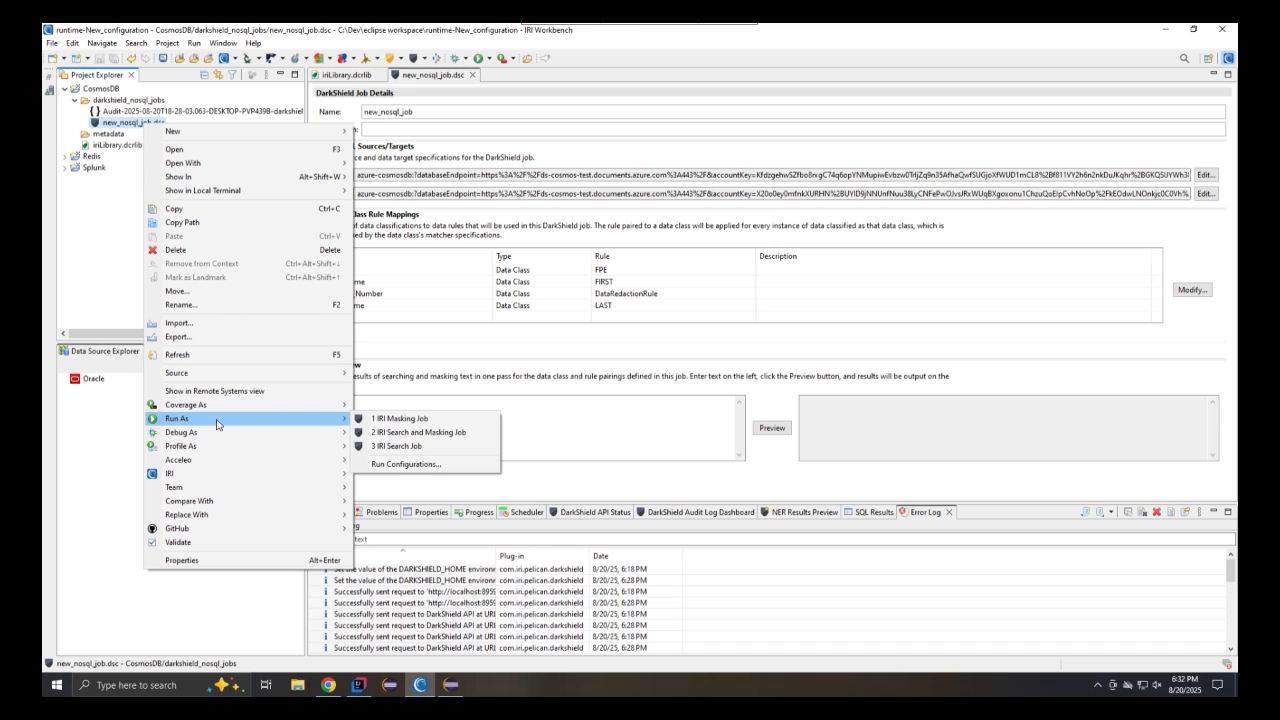
click(372, 431)
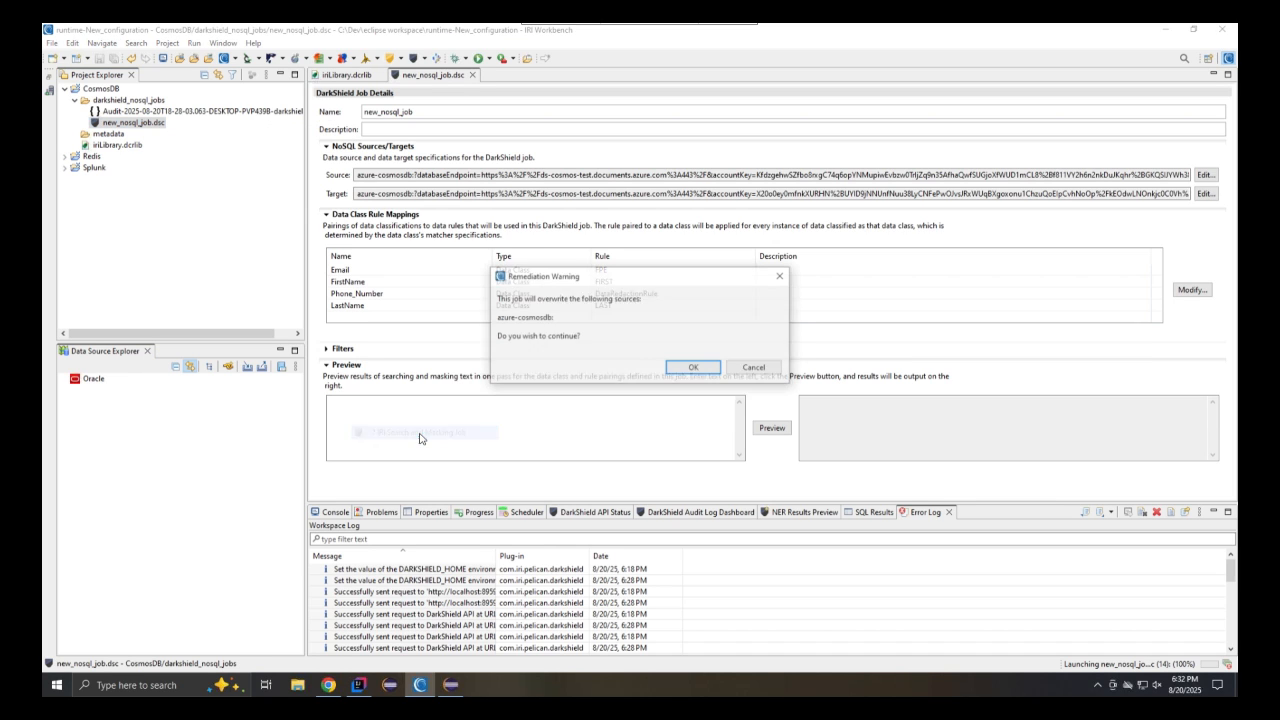
click(693, 367)
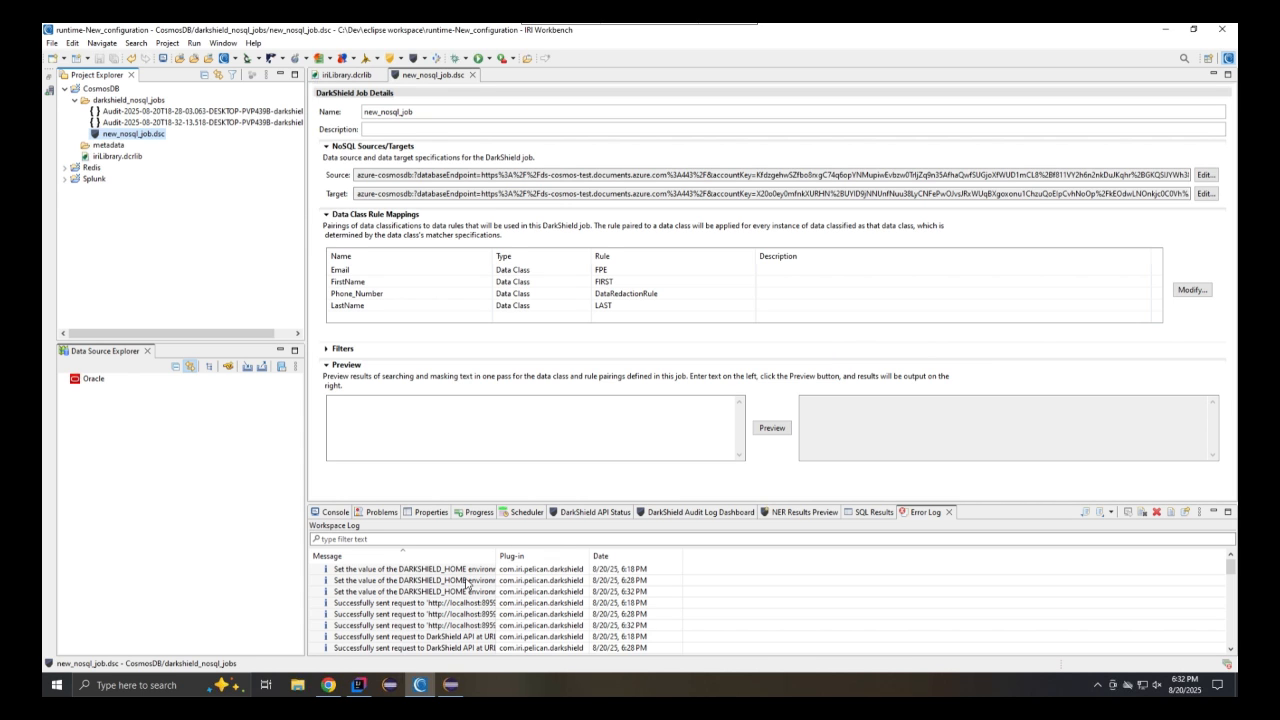
Switch to the Azure portal, refresh the containers, and compare Doctor_Masked items with the original Doctor items
click(329, 686)
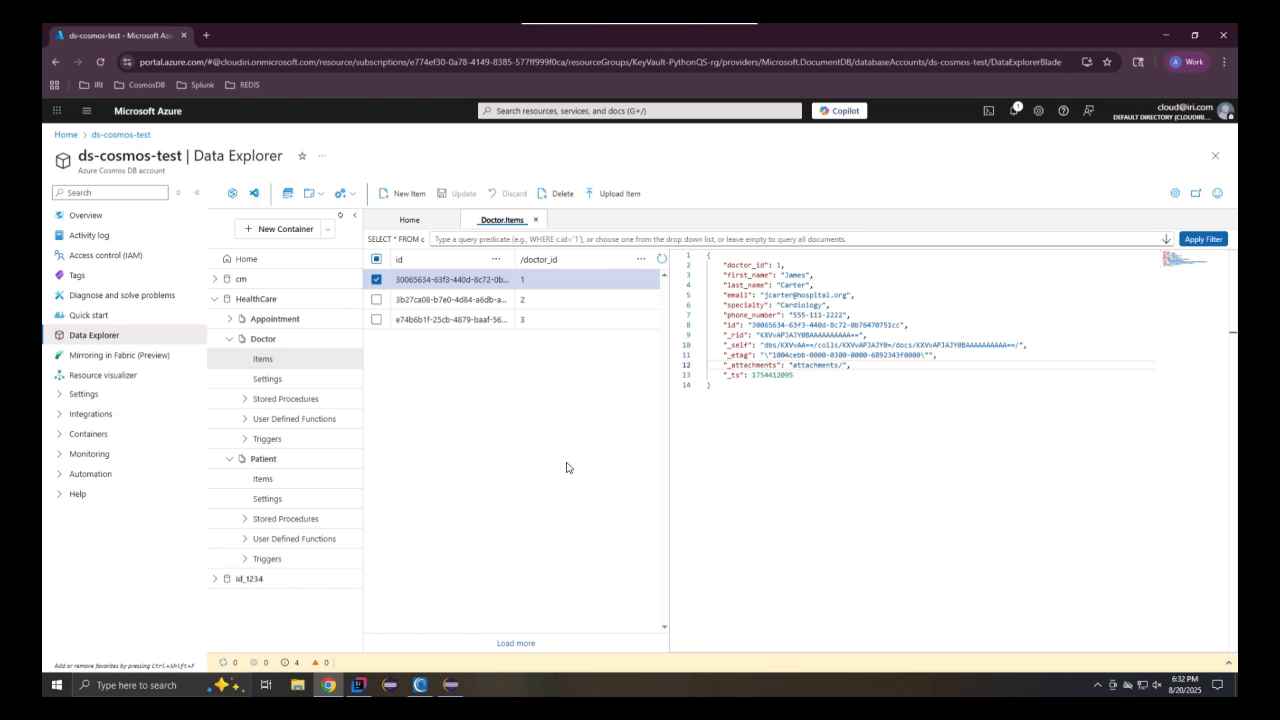
click(341, 216)
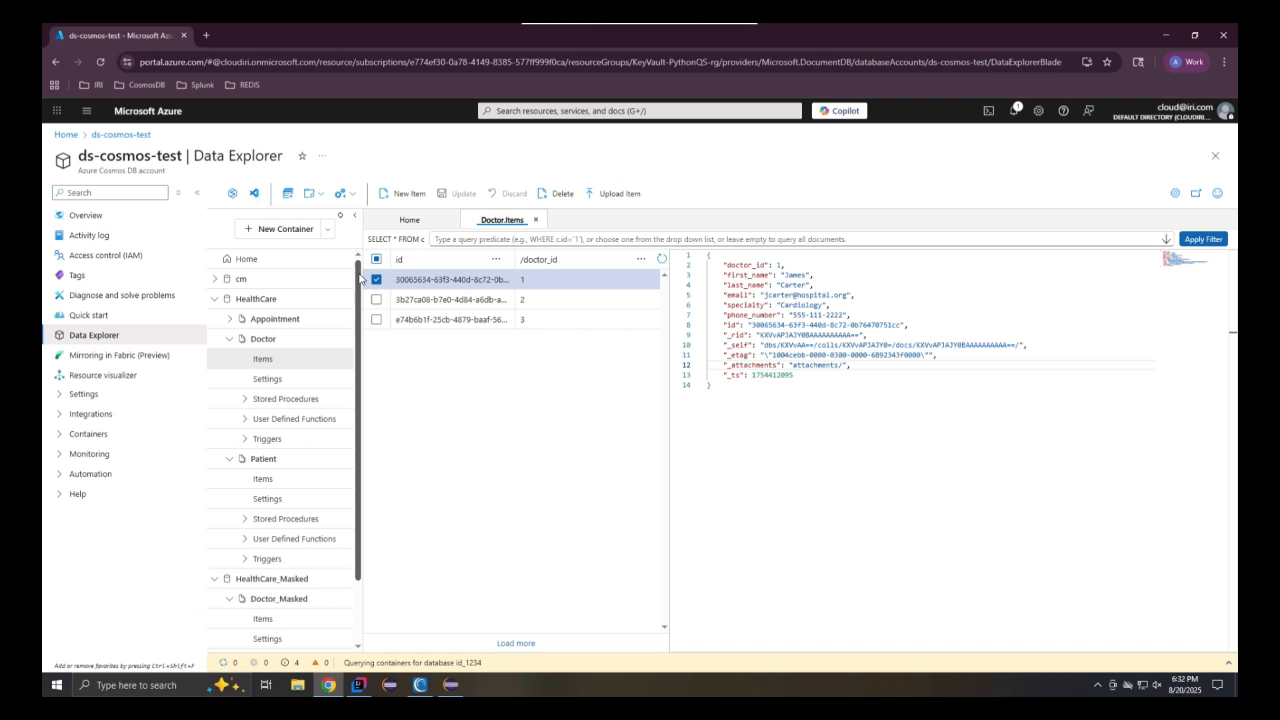
drag(359, 275, 348, 366)
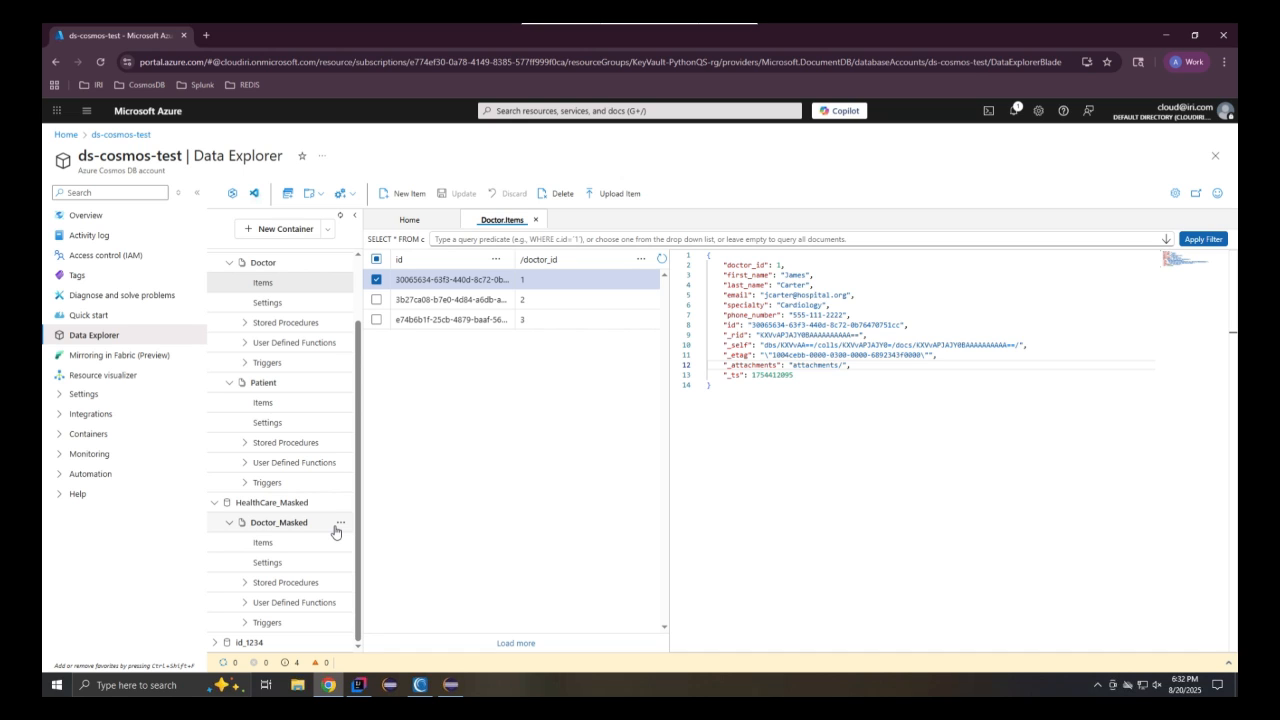
click(332, 540)
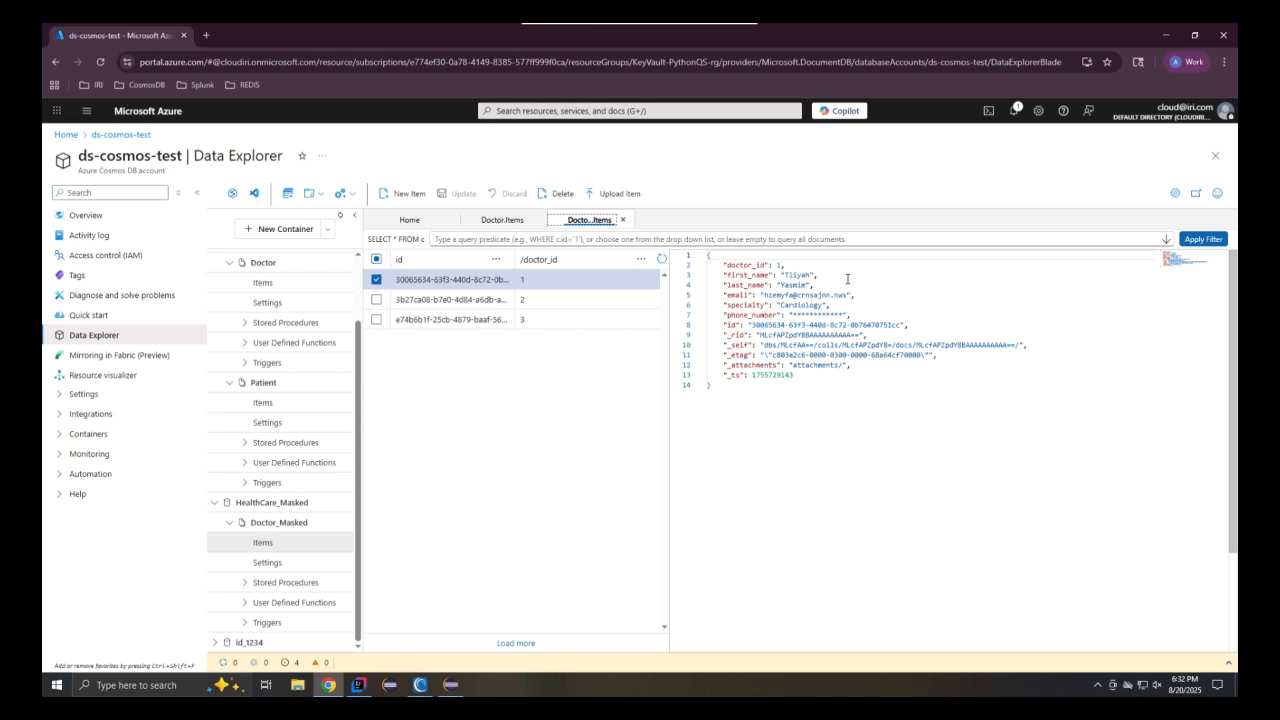
click(508, 220)
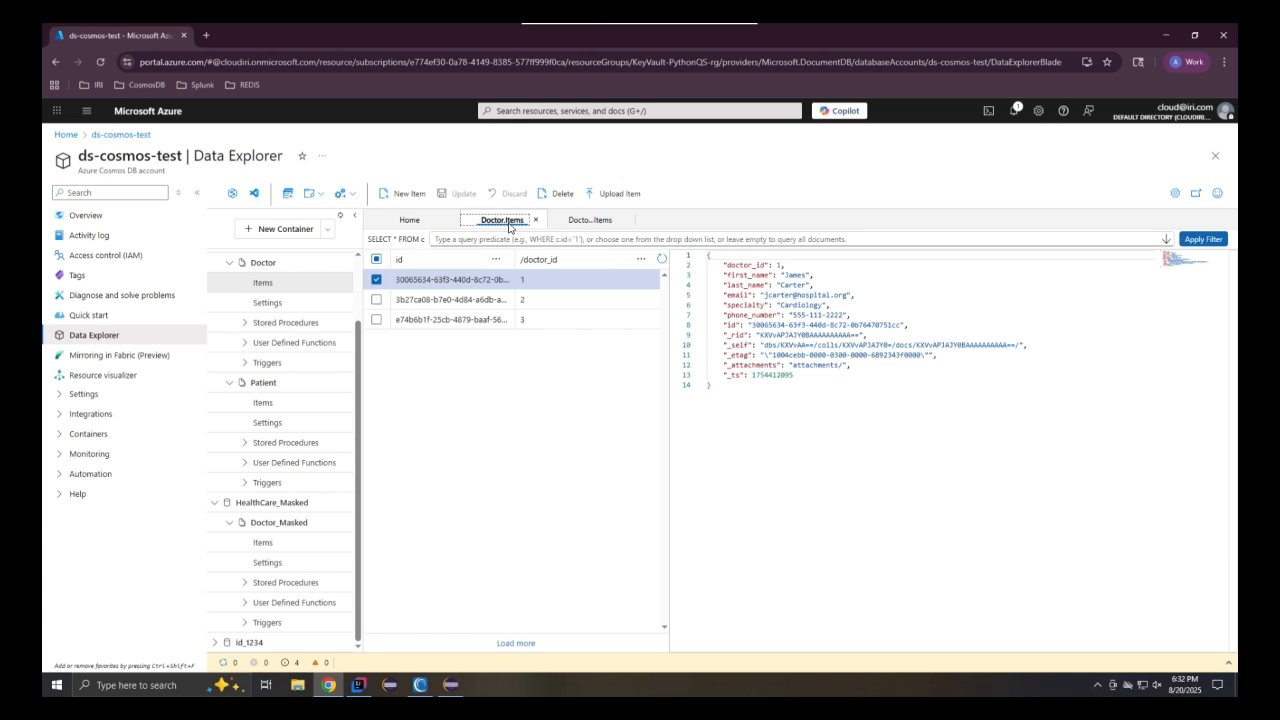
click(545, 299)
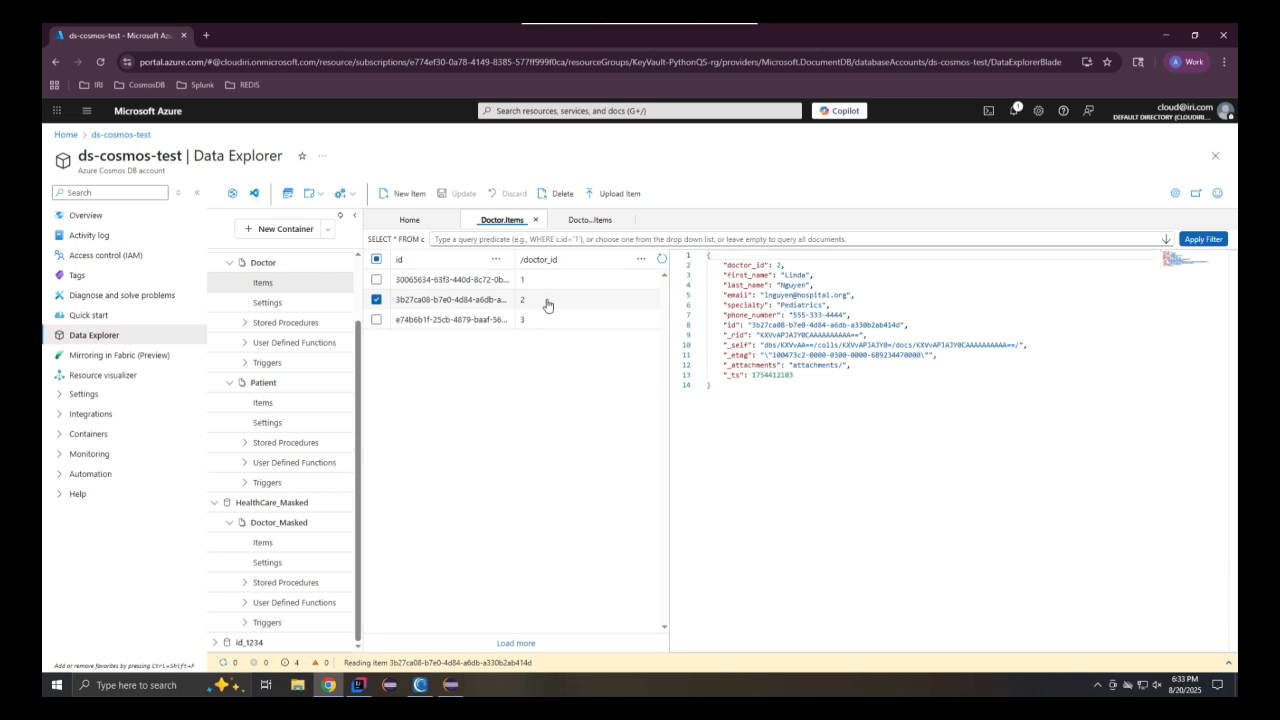
click(589, 220)
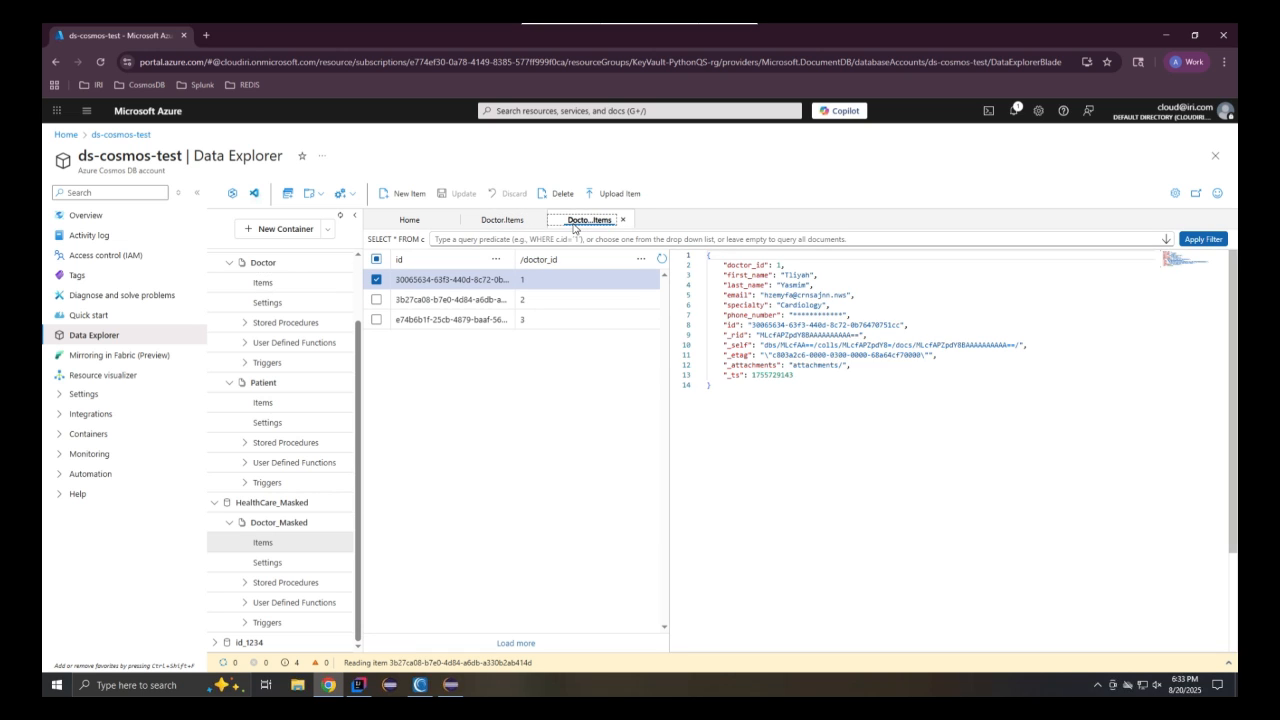
click(564, 301)
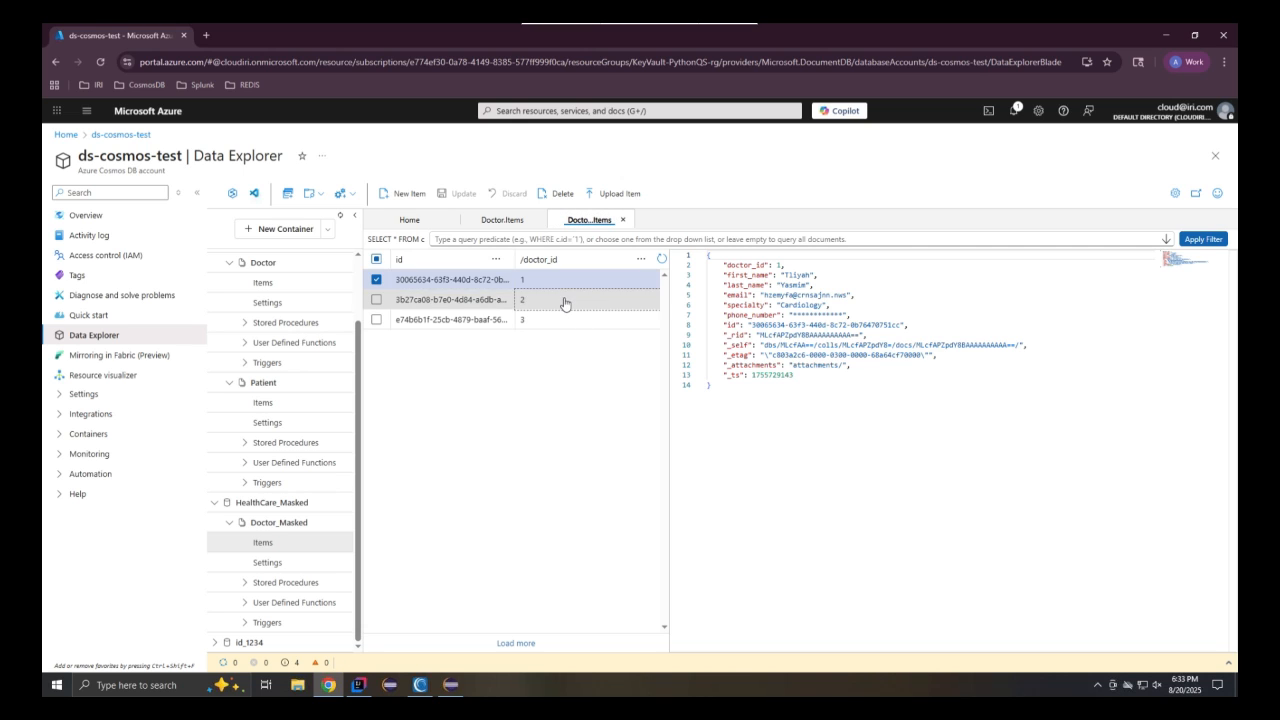